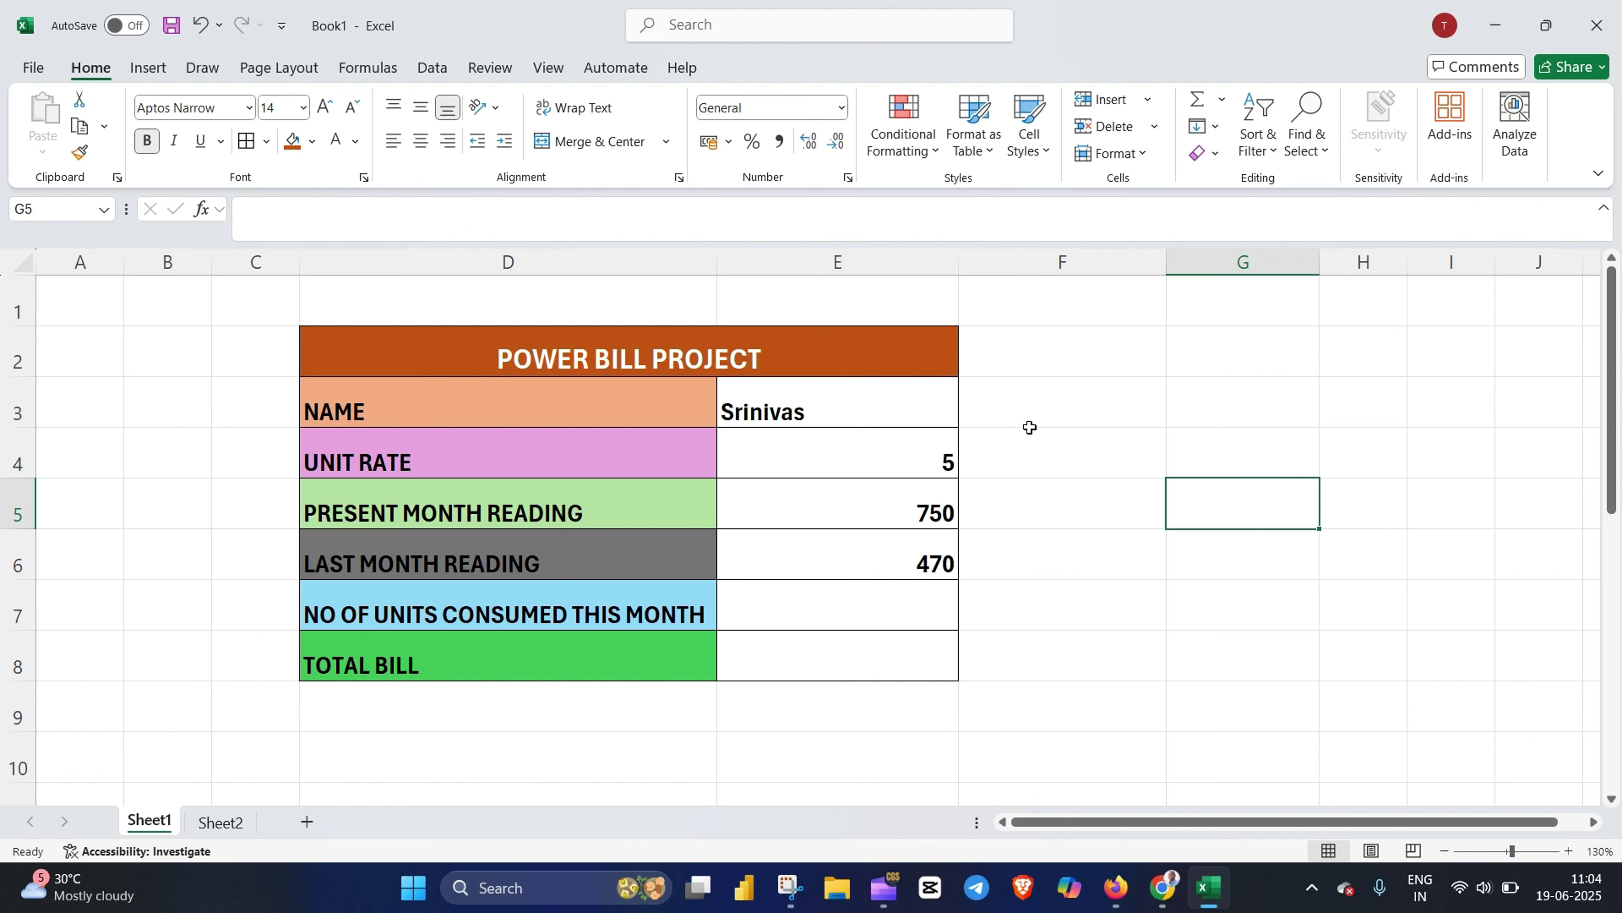
Examine the power bill table's name, unit rate, present and last month readings, and the units consumed row
click(889, 423)
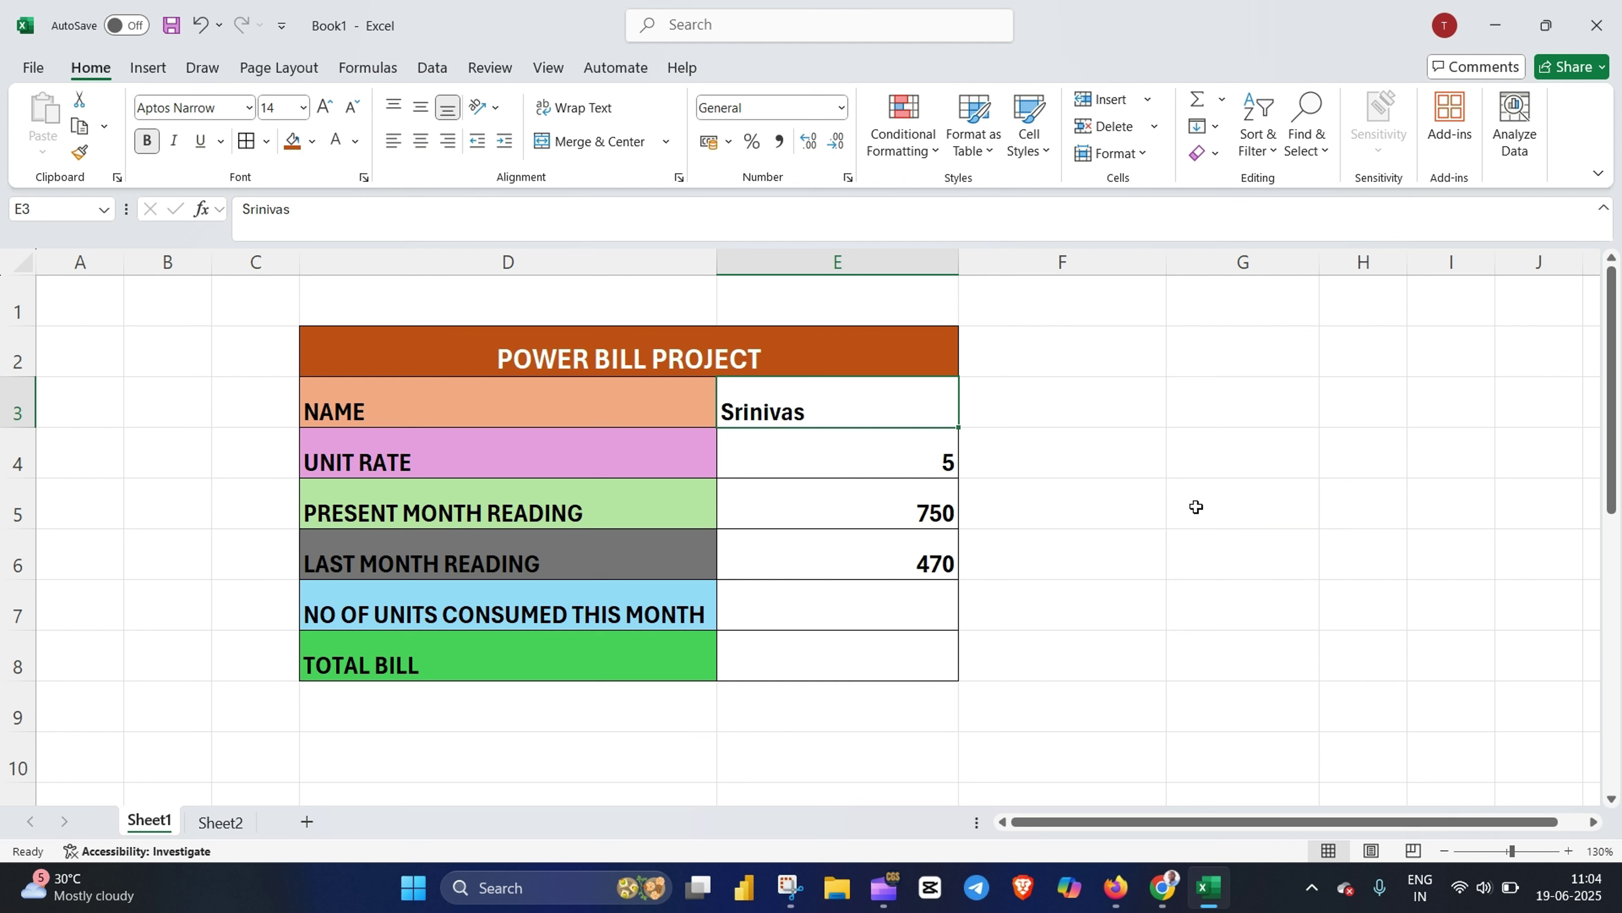
click(767, 466)
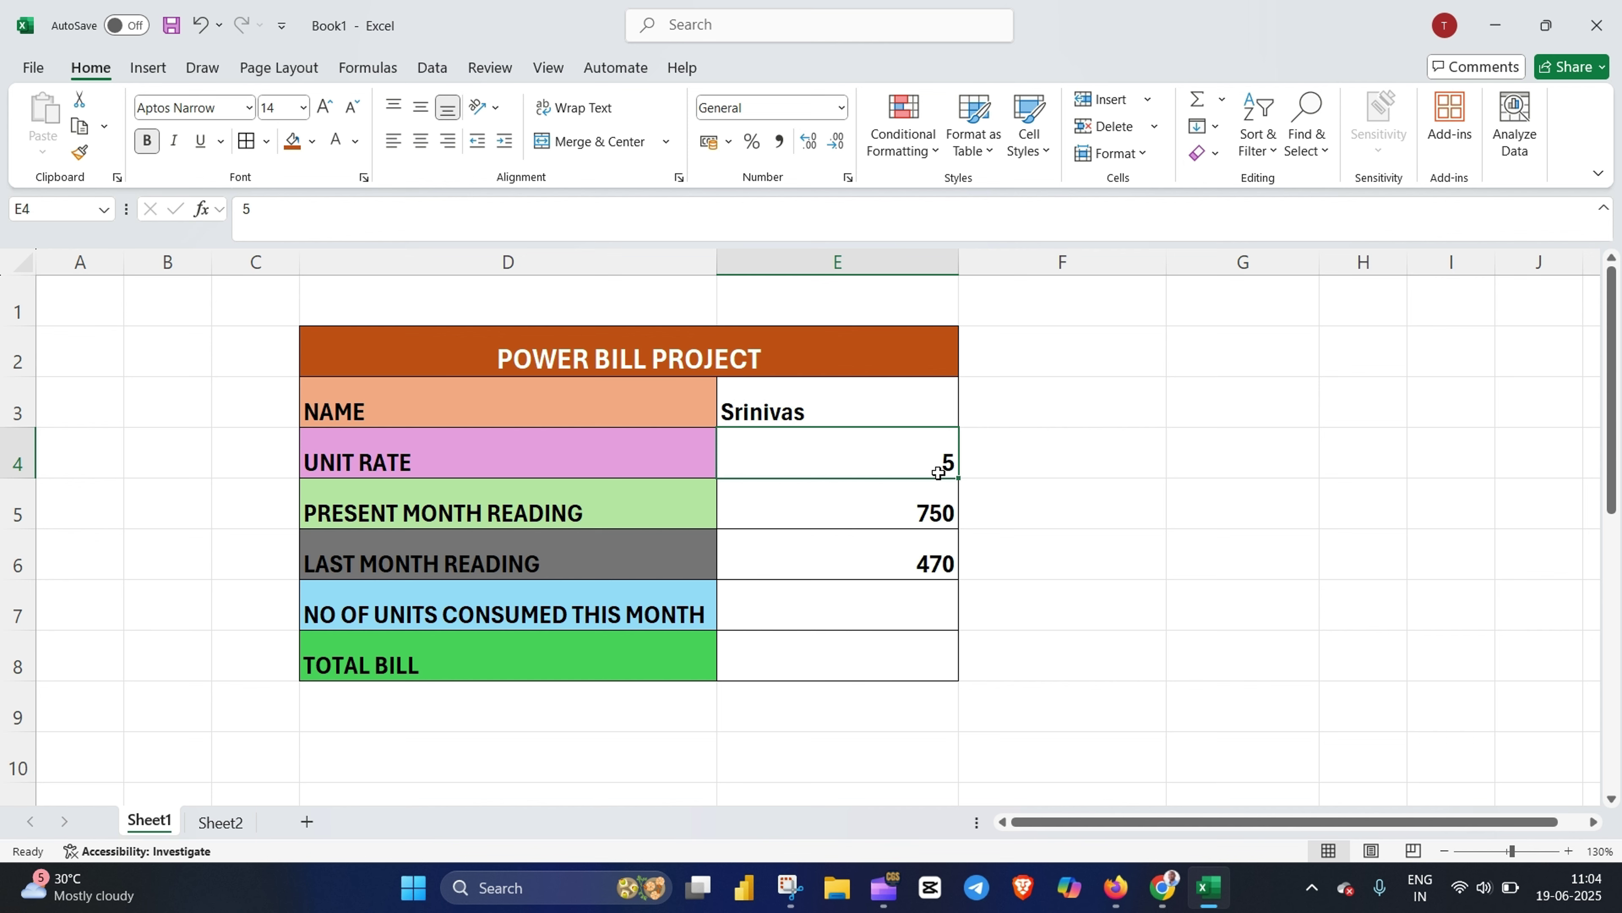
click(983, 550)
drag(638, 503, 757, 511)
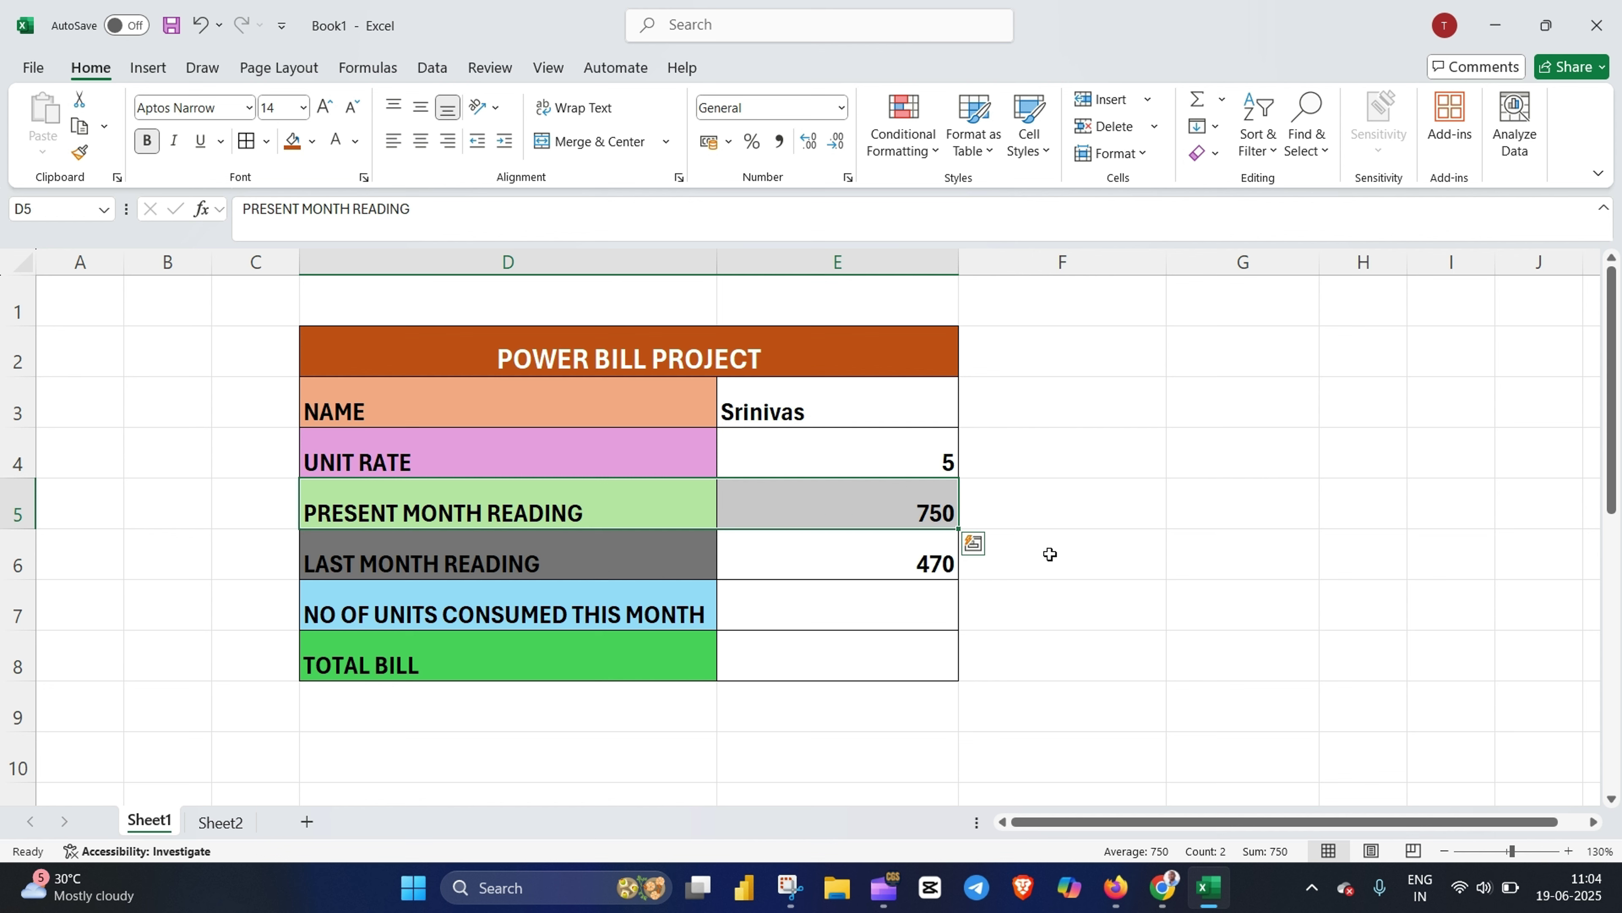
click(775, 576)
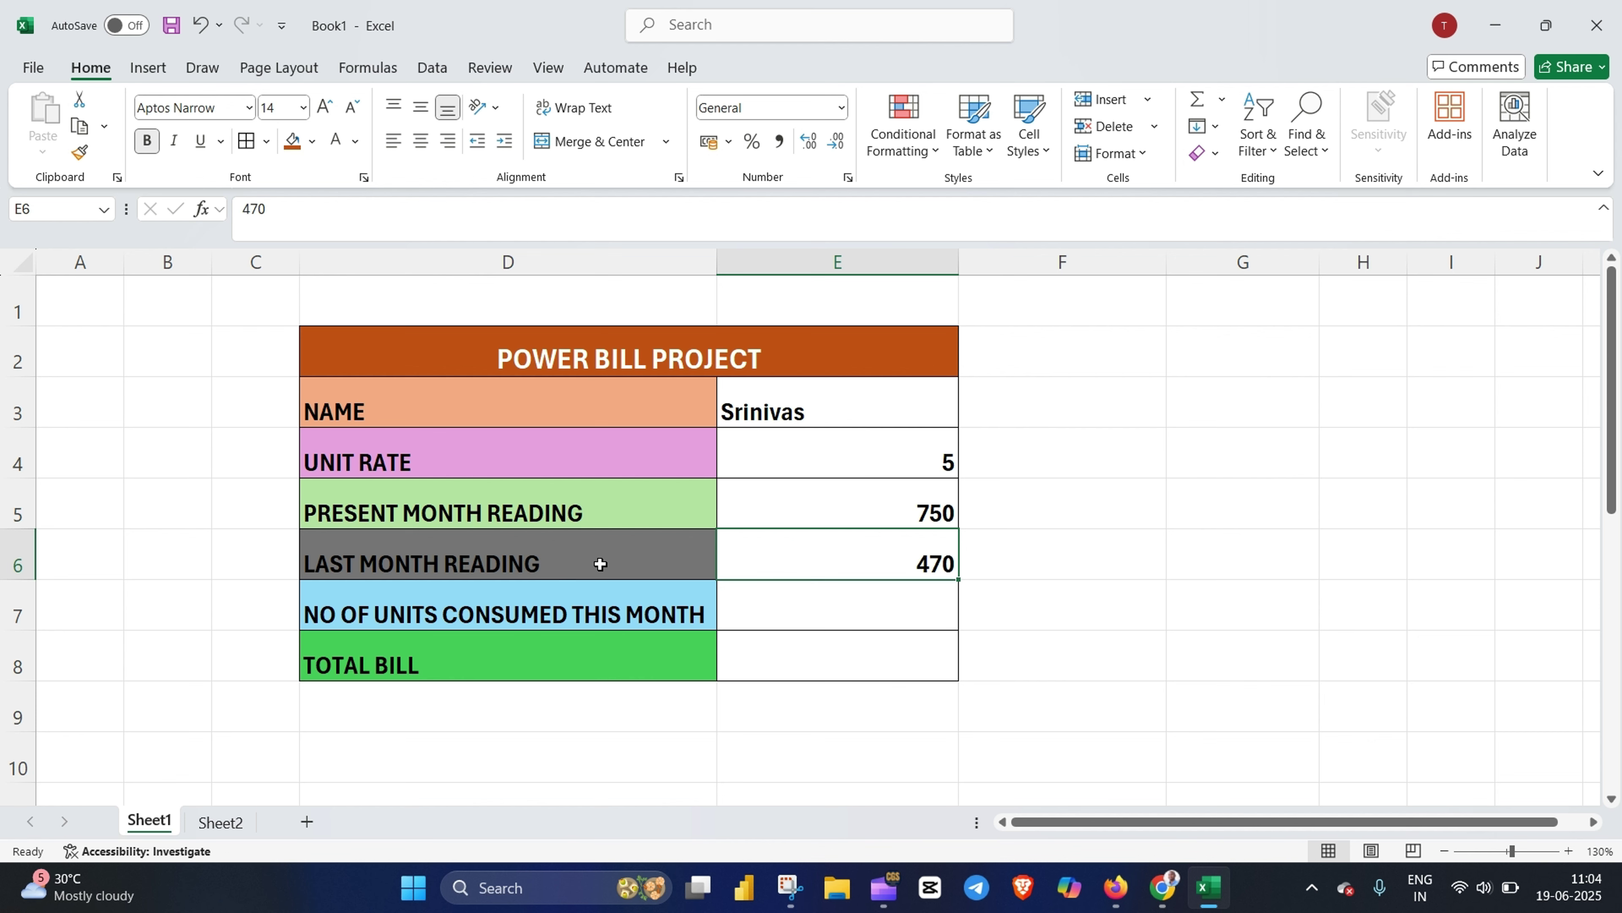
drag(597, 562, 813, 582)
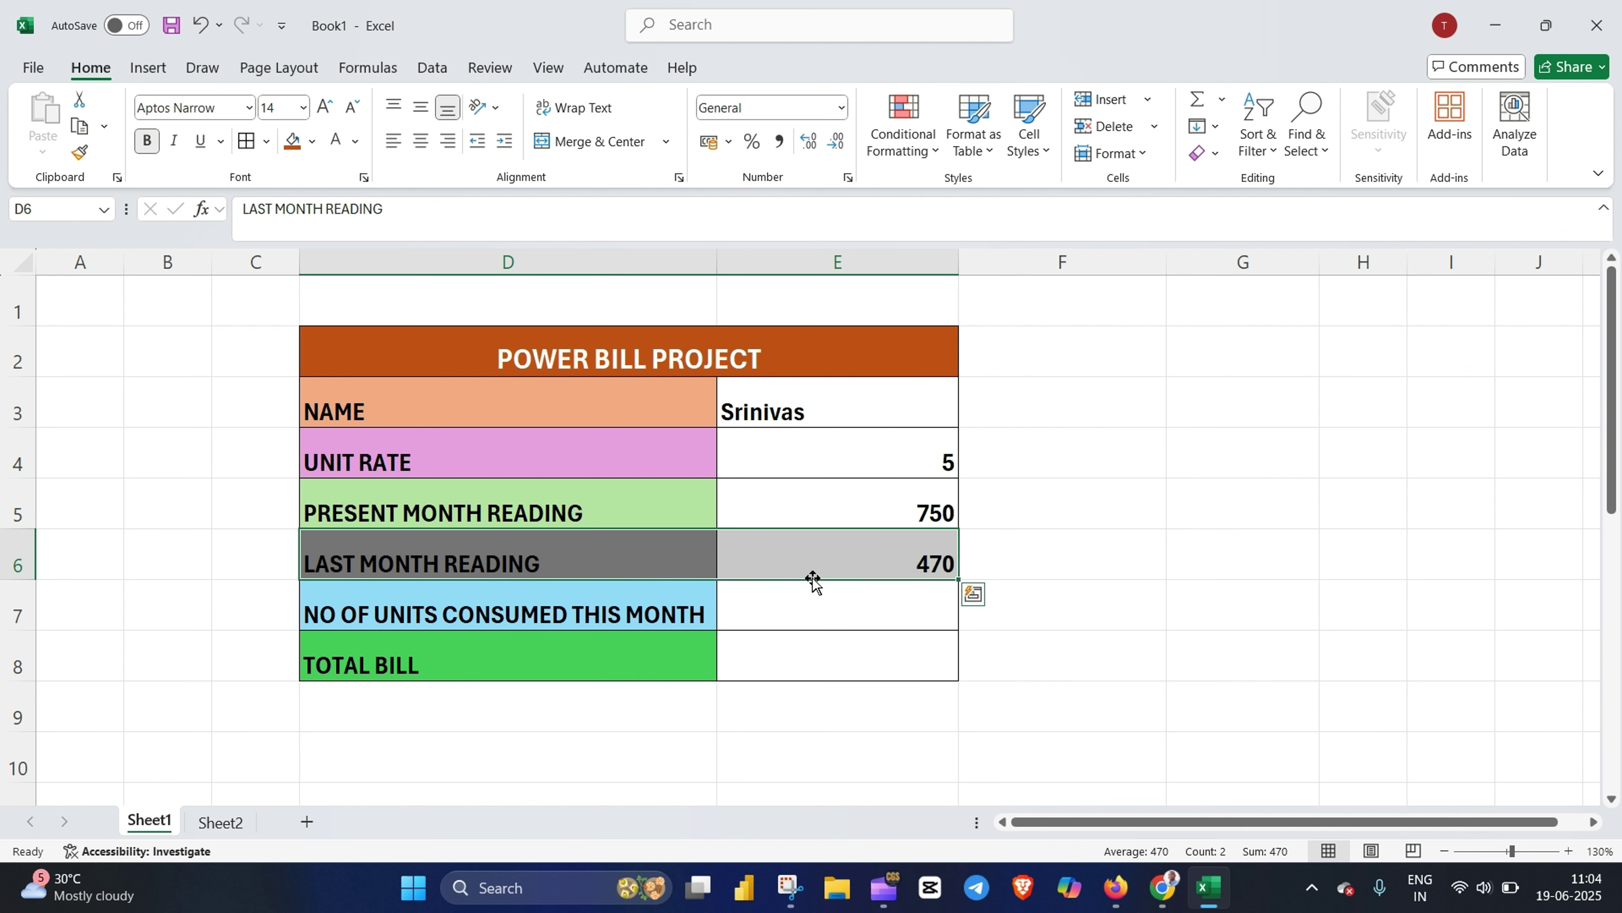
click(1141, 594)
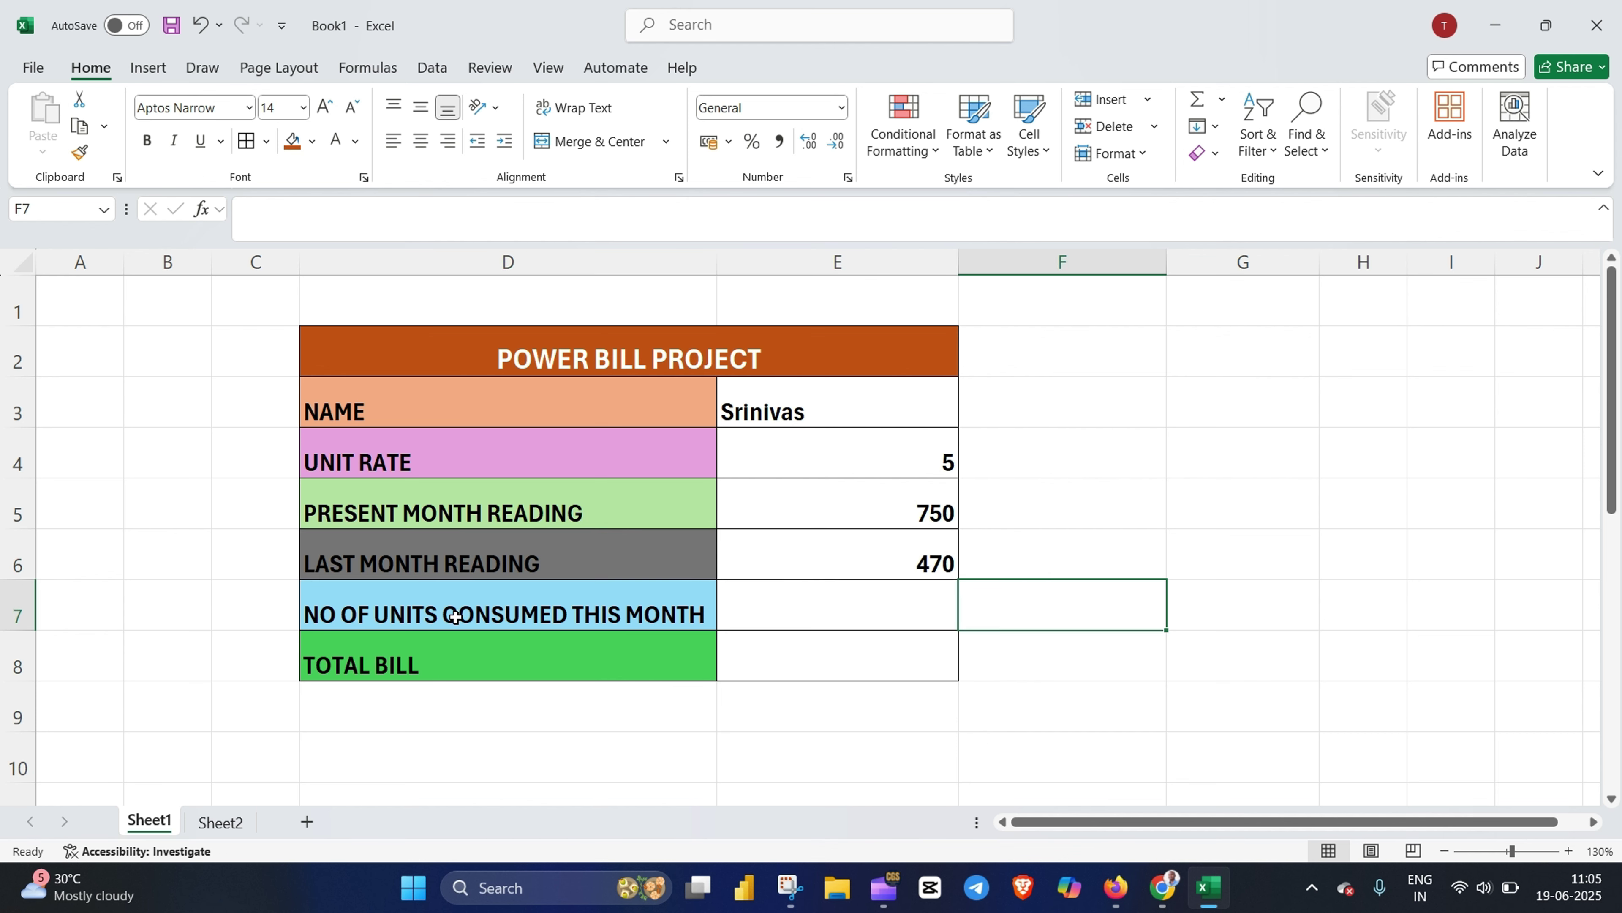
click(812, 611)
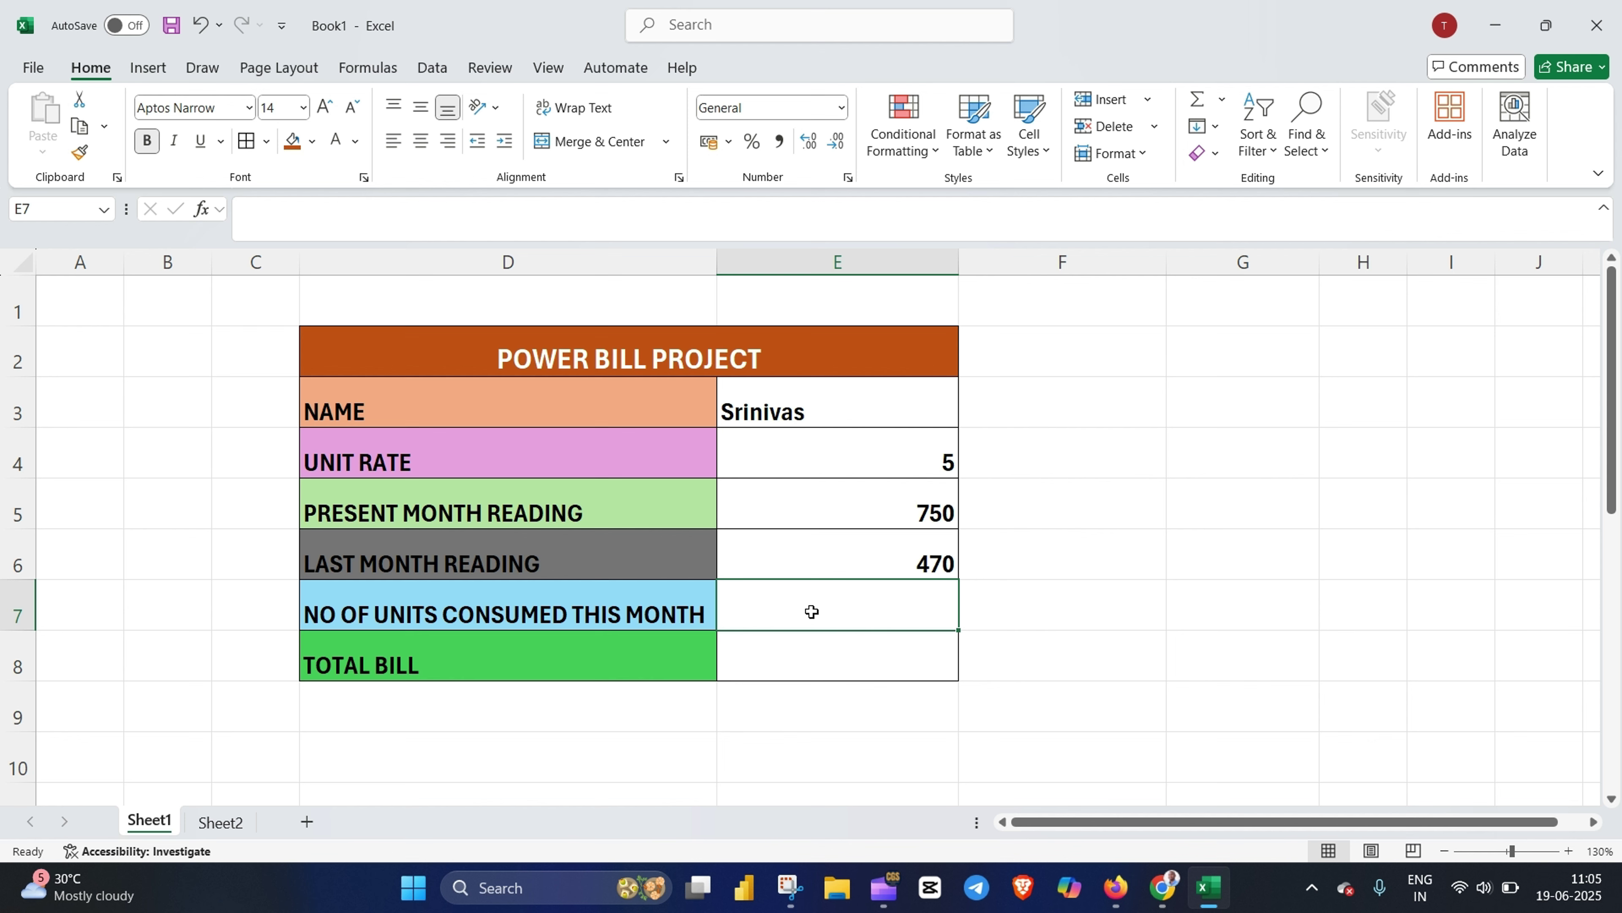
click(1112, 569)
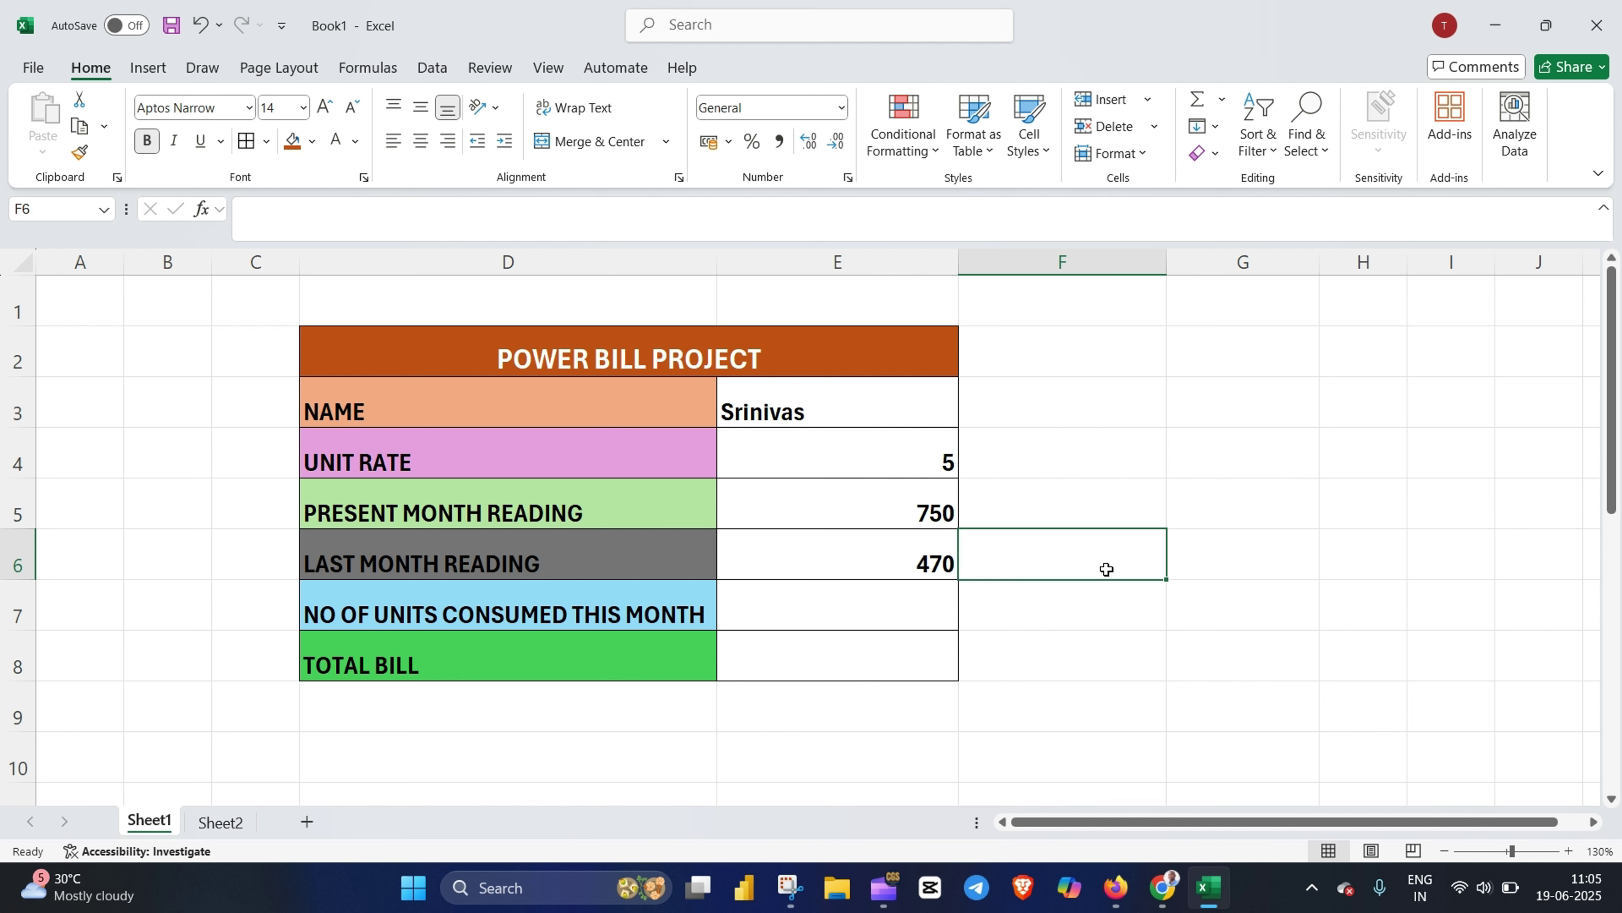
click(909, 560)
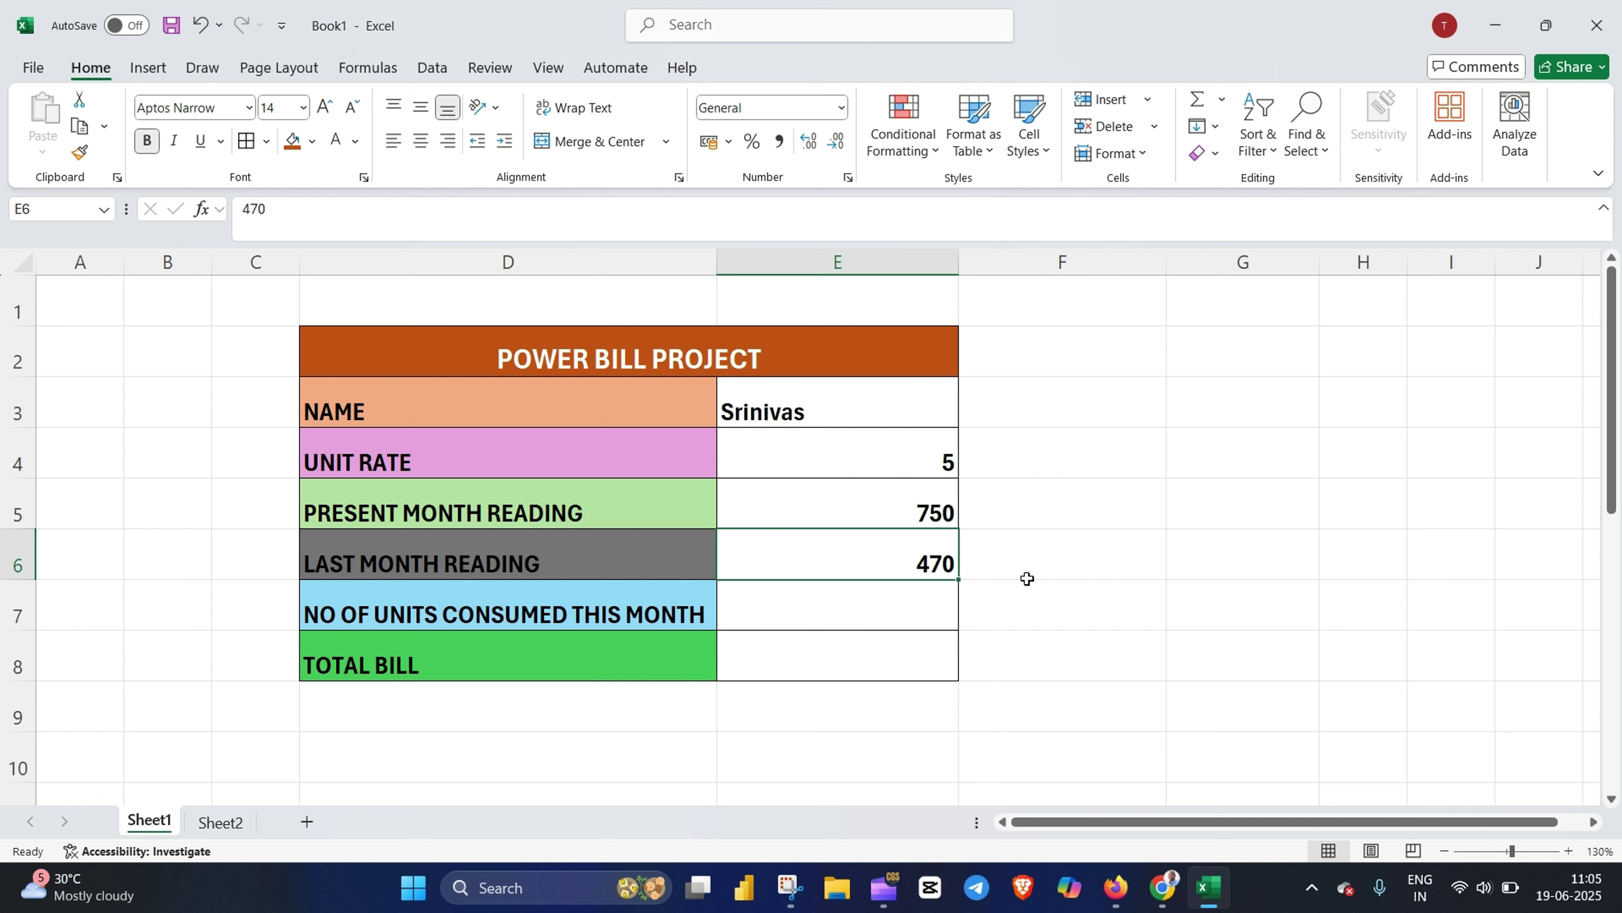
click(923, 519)
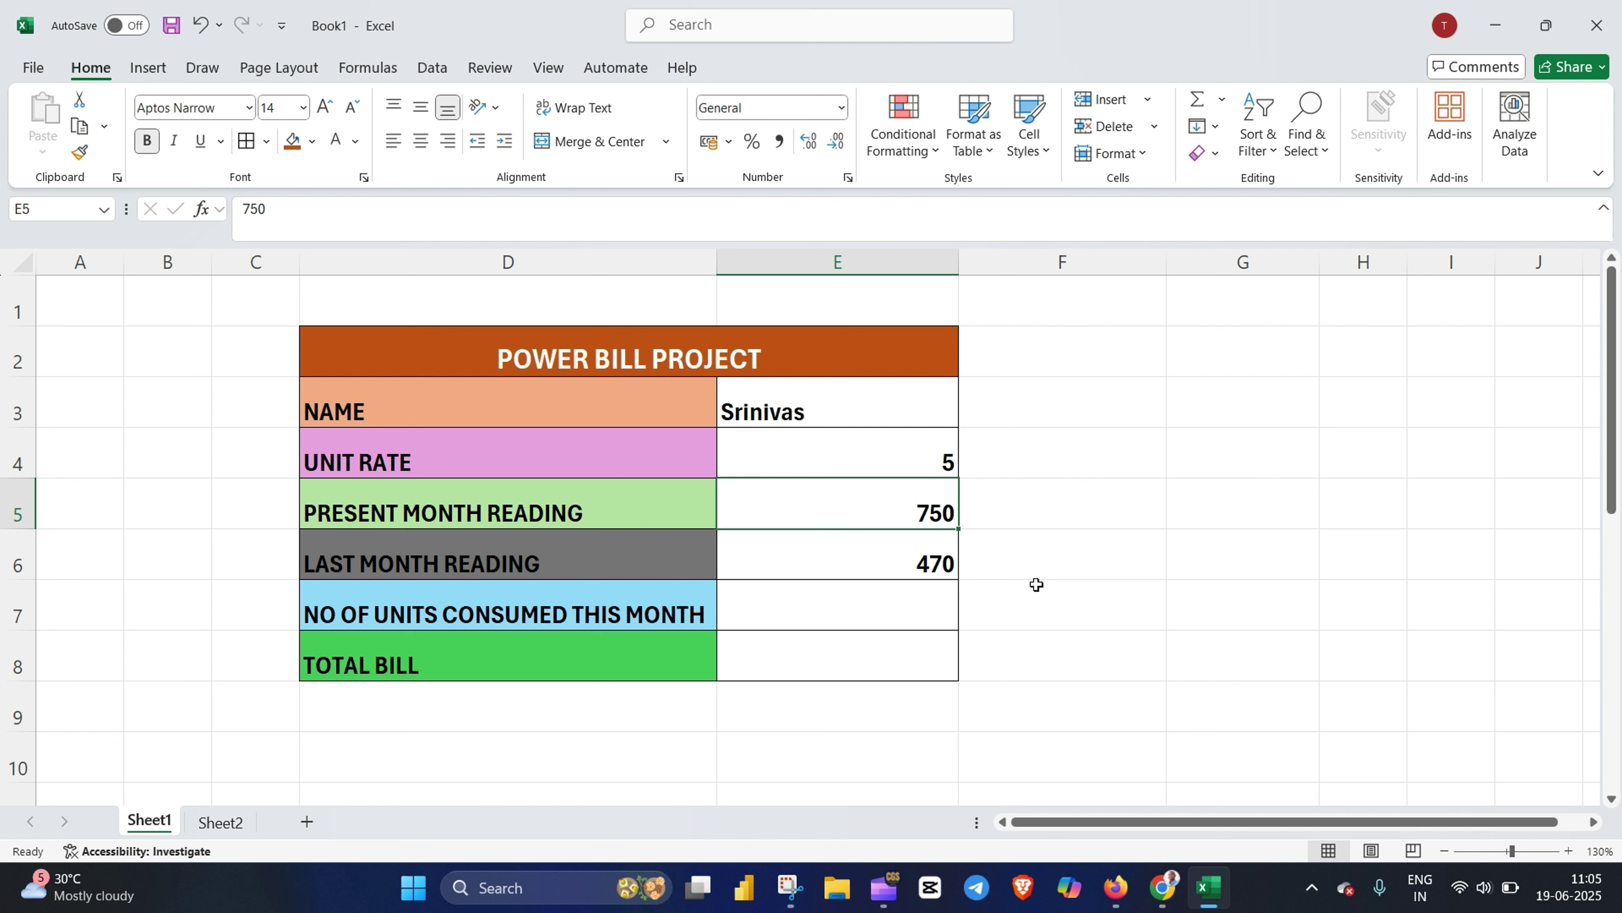
Calculate the number of units consumed this month in E7 with the formula =E5-E6
click(910, 615)
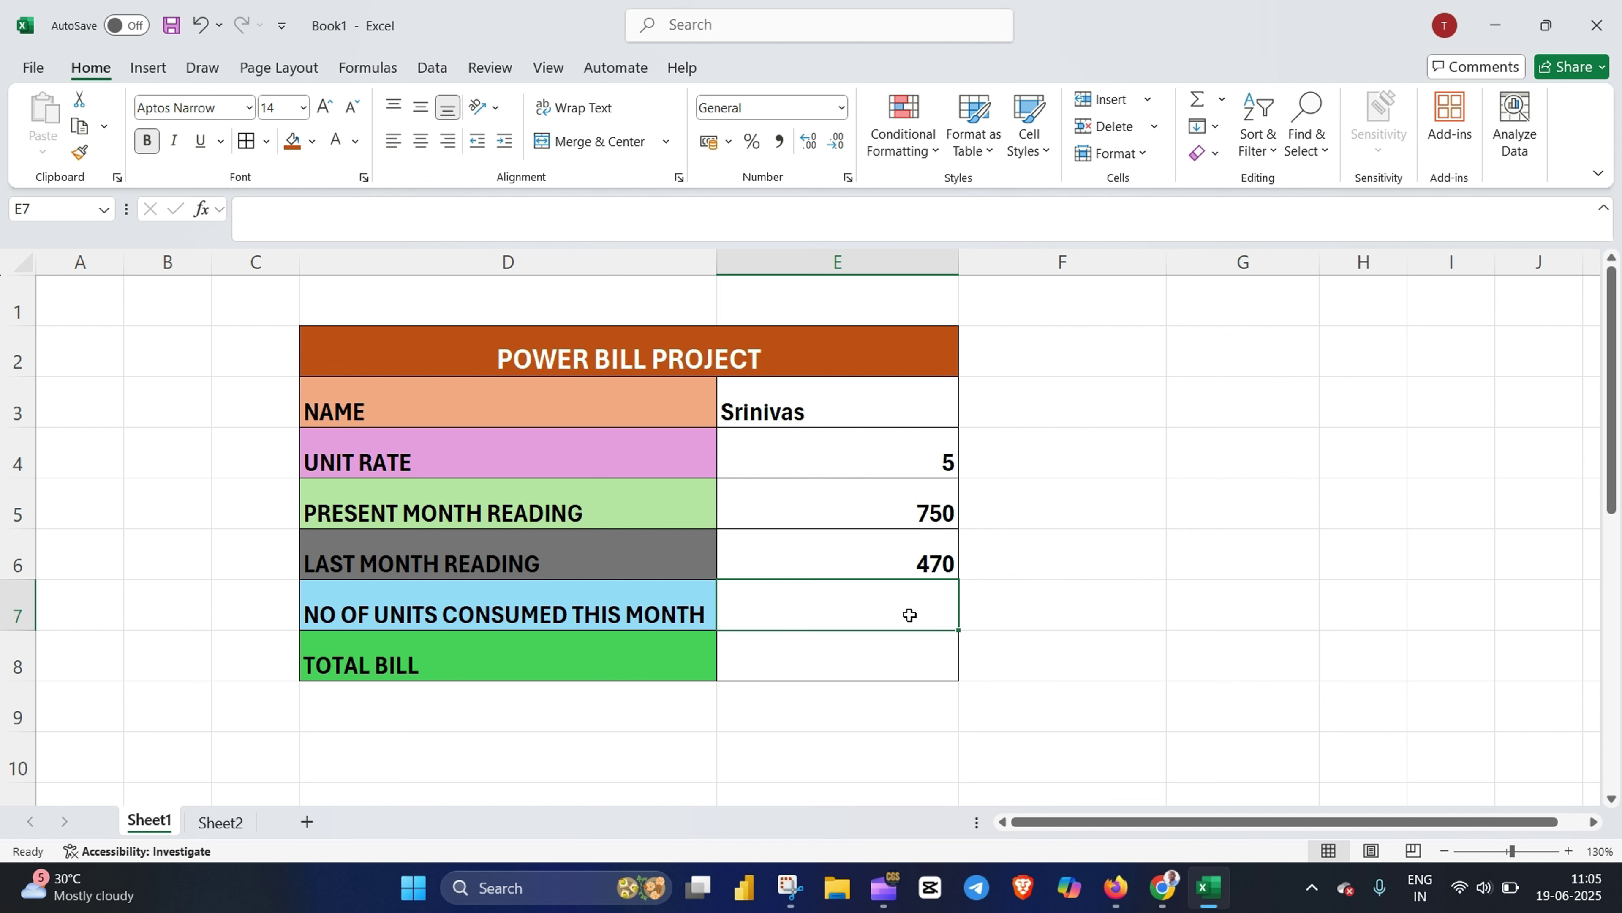
text(=)
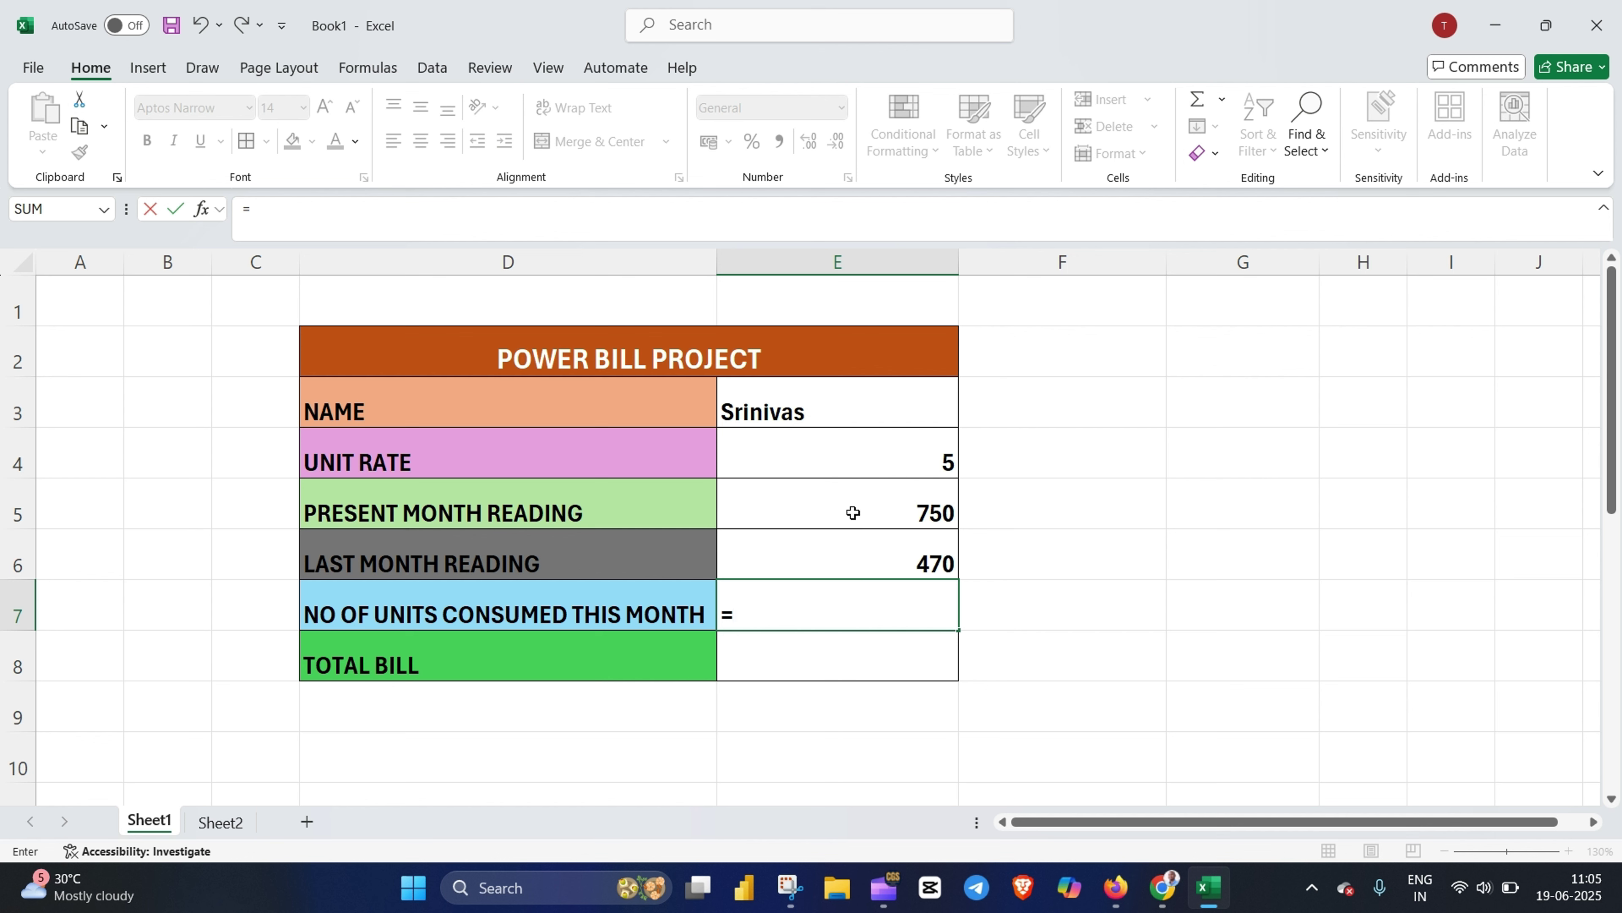
click(888, 512)
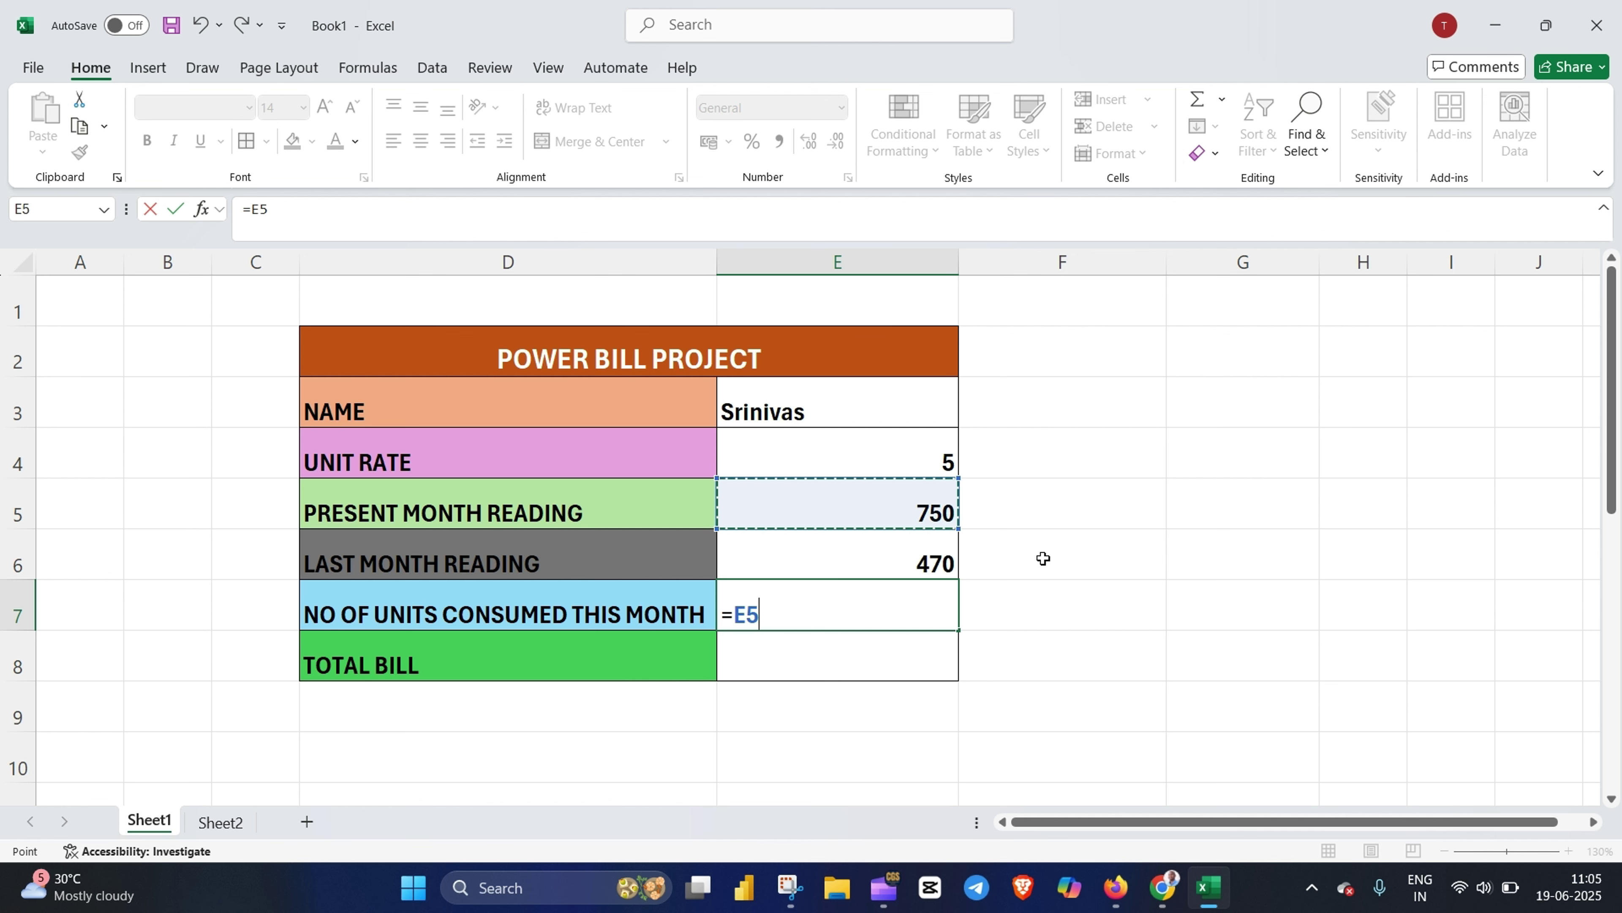
text(-)
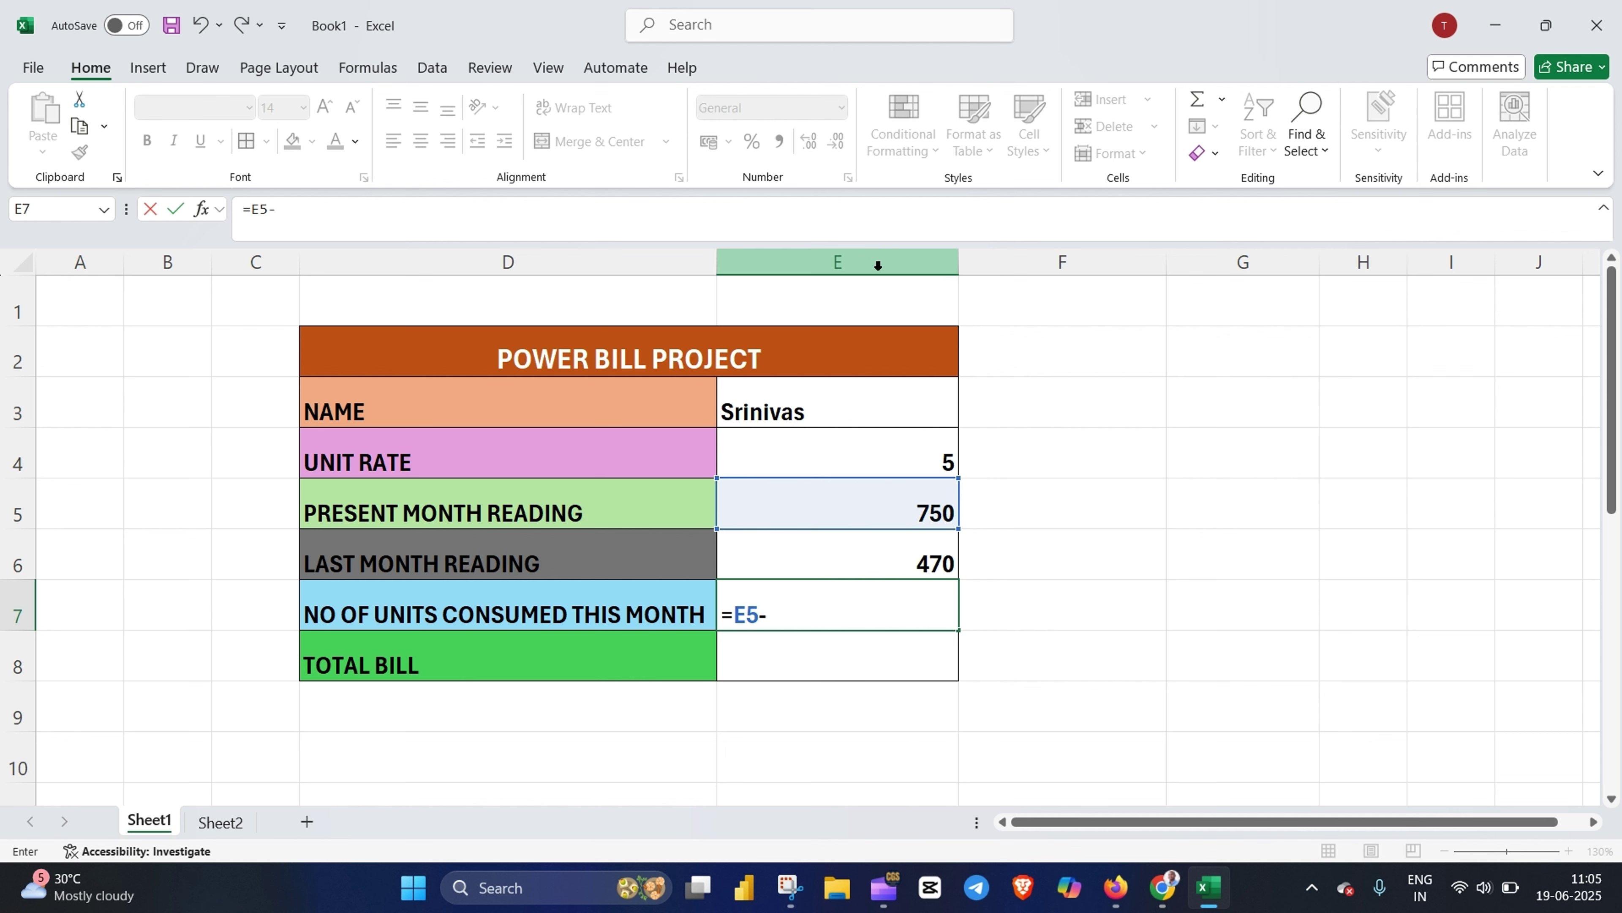
click(938, 562)
key(Return)
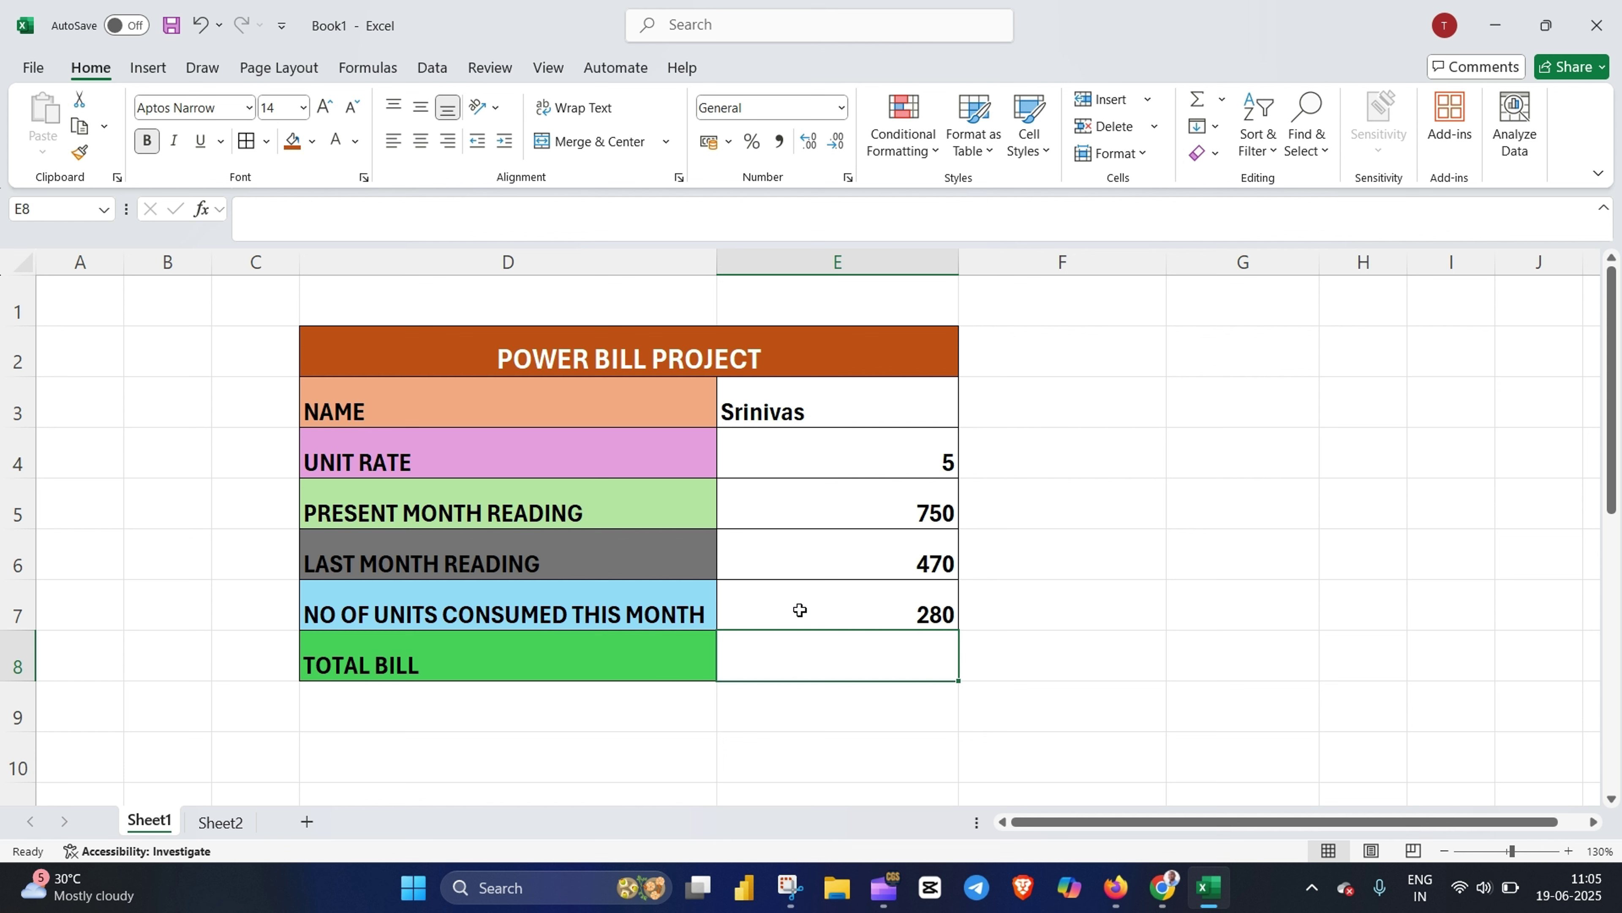
click(843, 612)
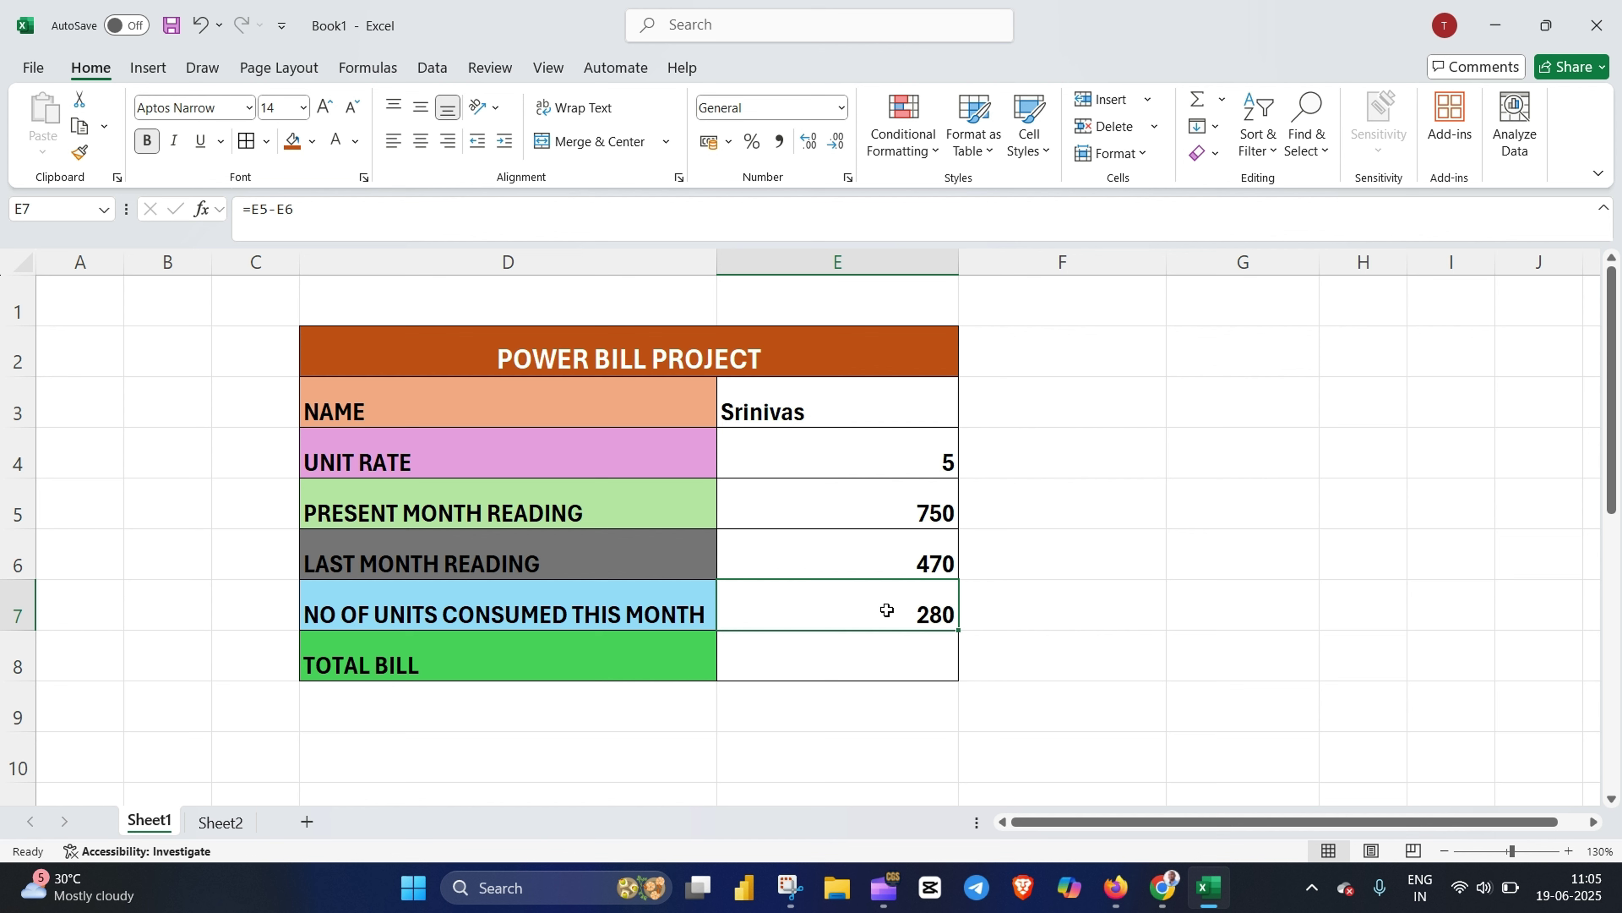
Calculate the total bill in E8 by multiplying unit rate and units consumed with the formula =E4*E7
click(892, 660)
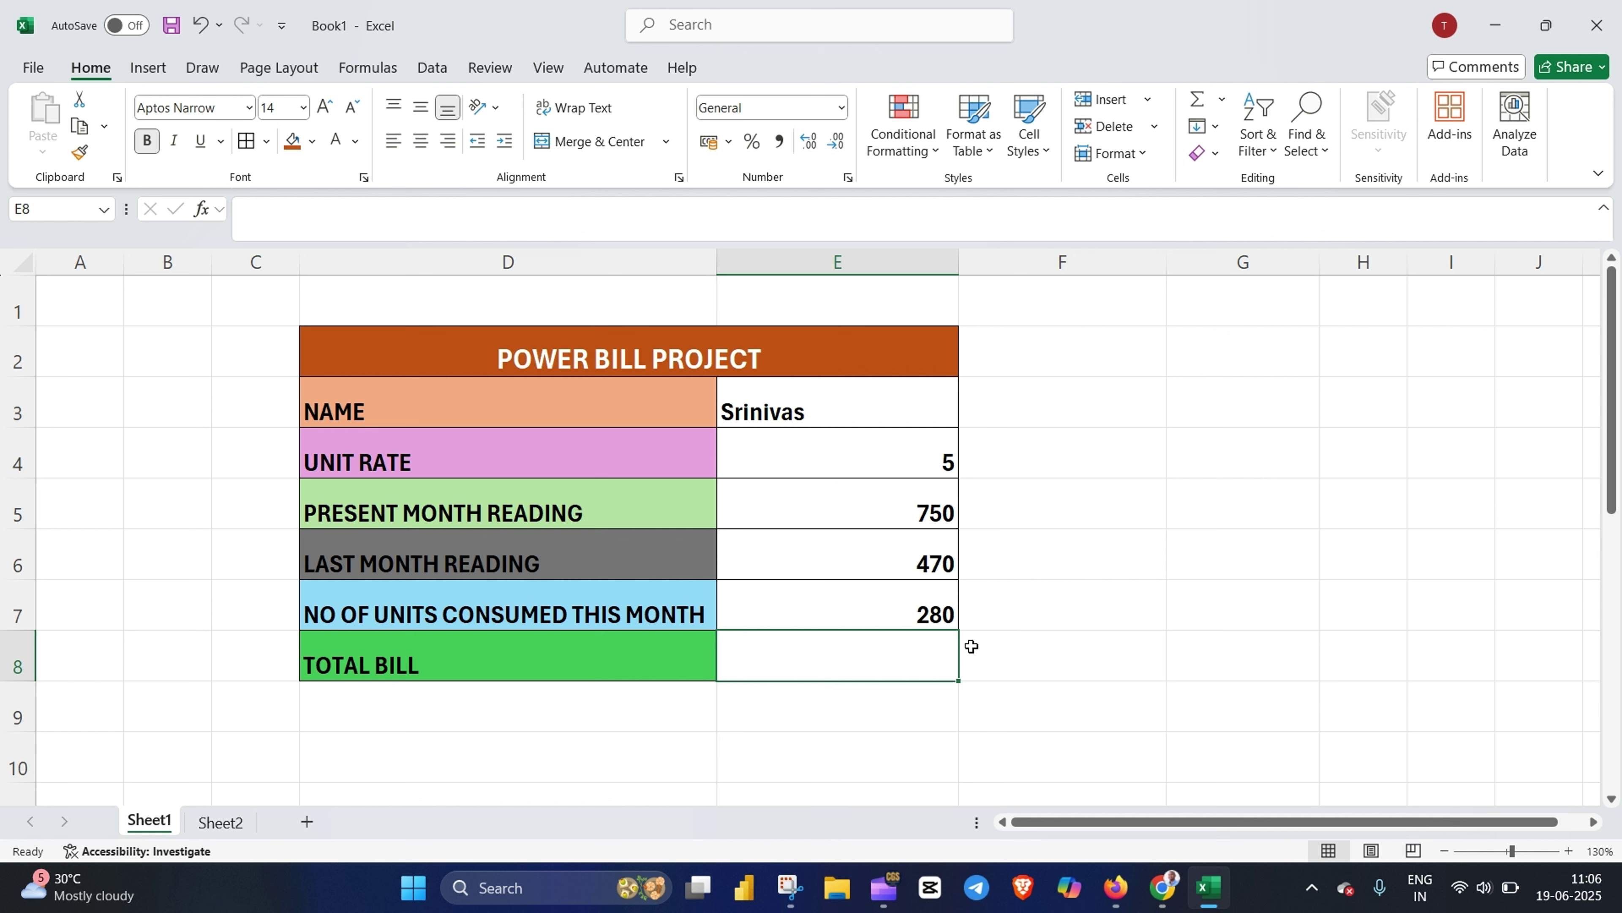
click(1032, 652)
double_click(880, 662)
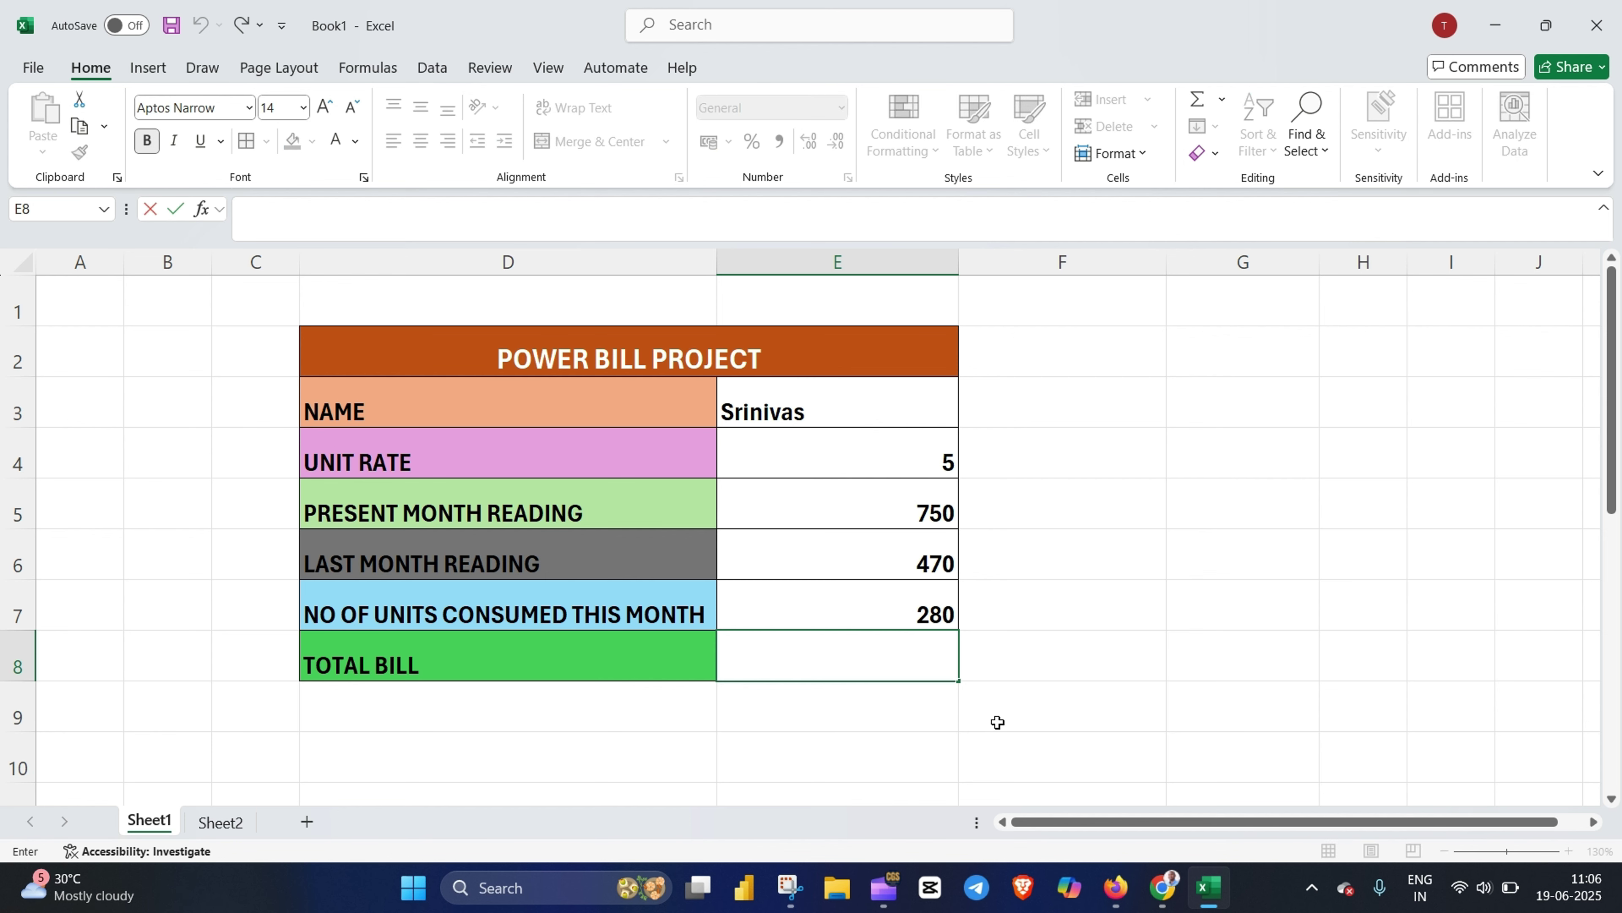
text(=)
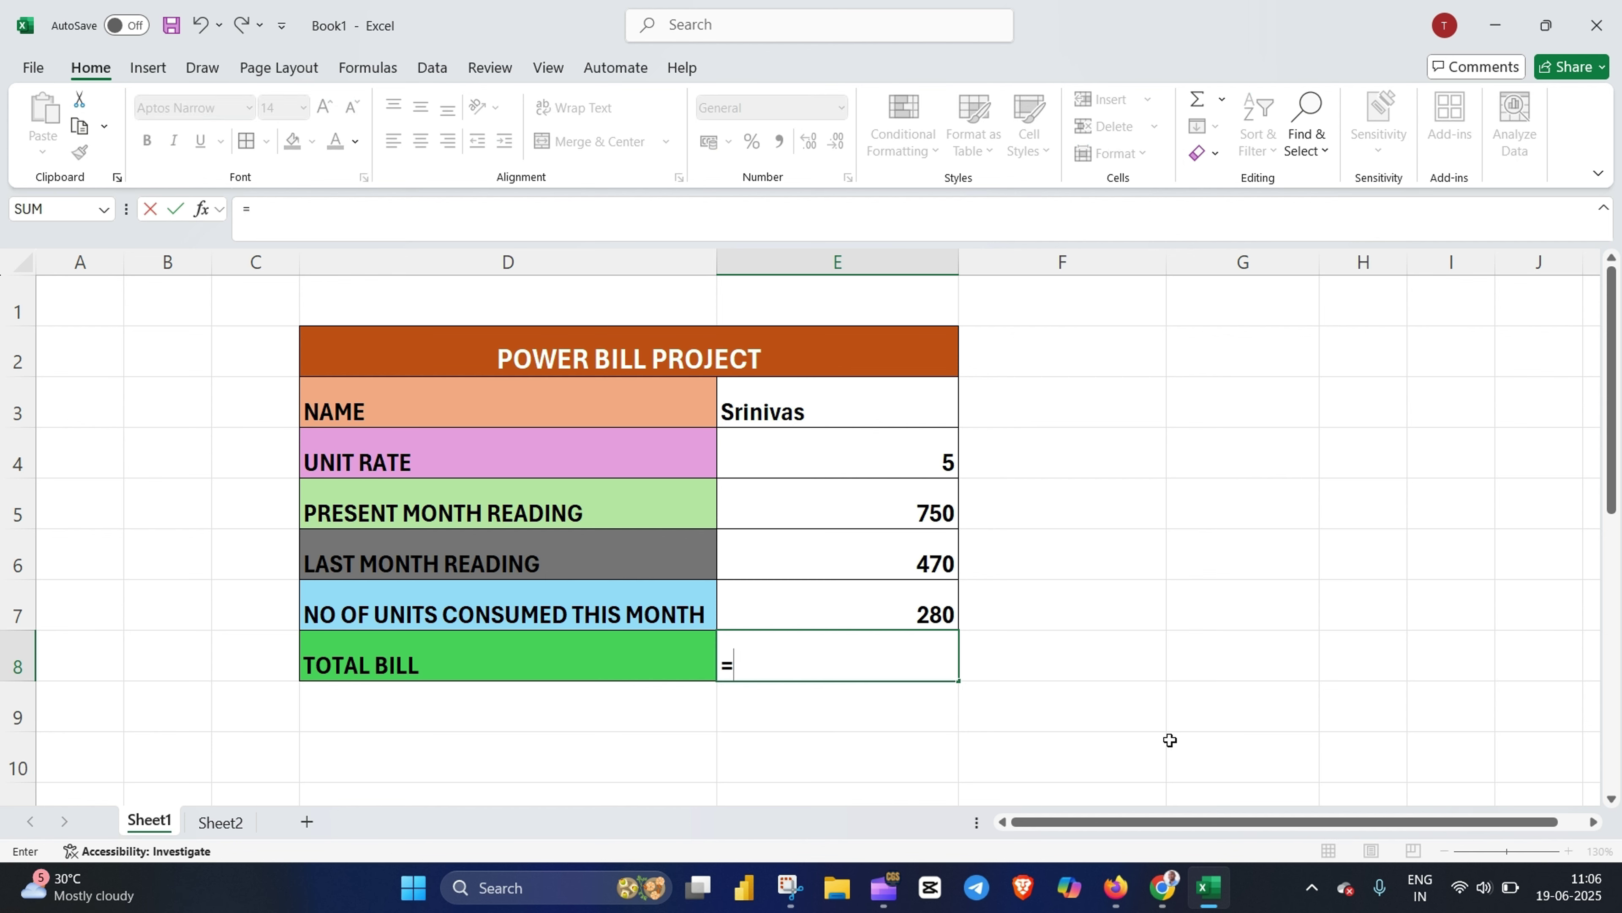
click(869, 453)
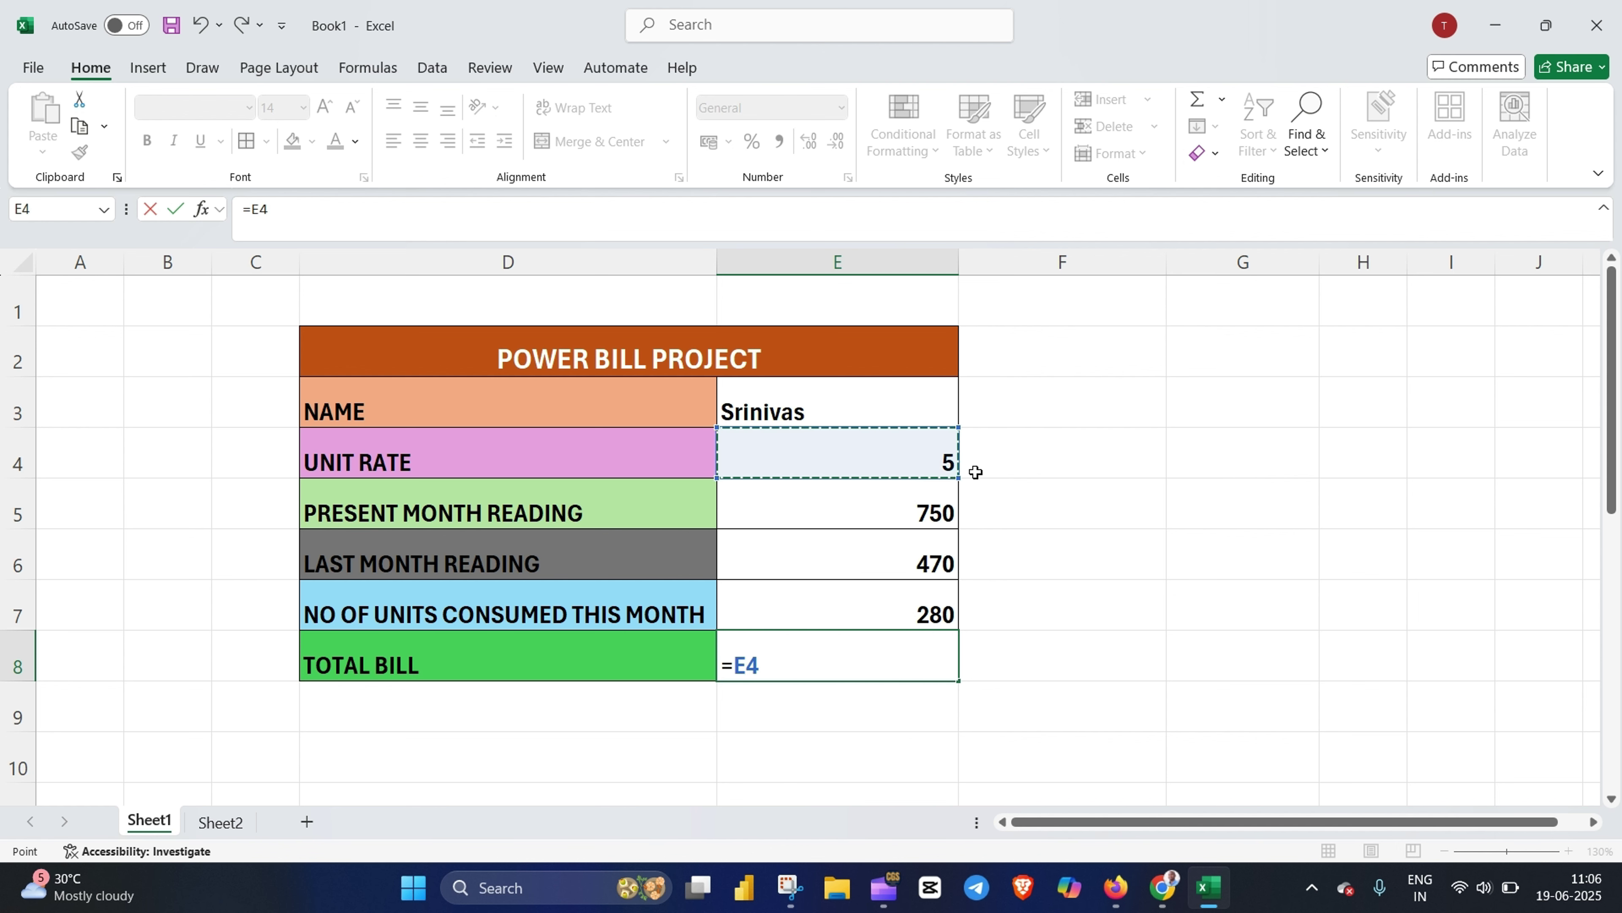
text(*)
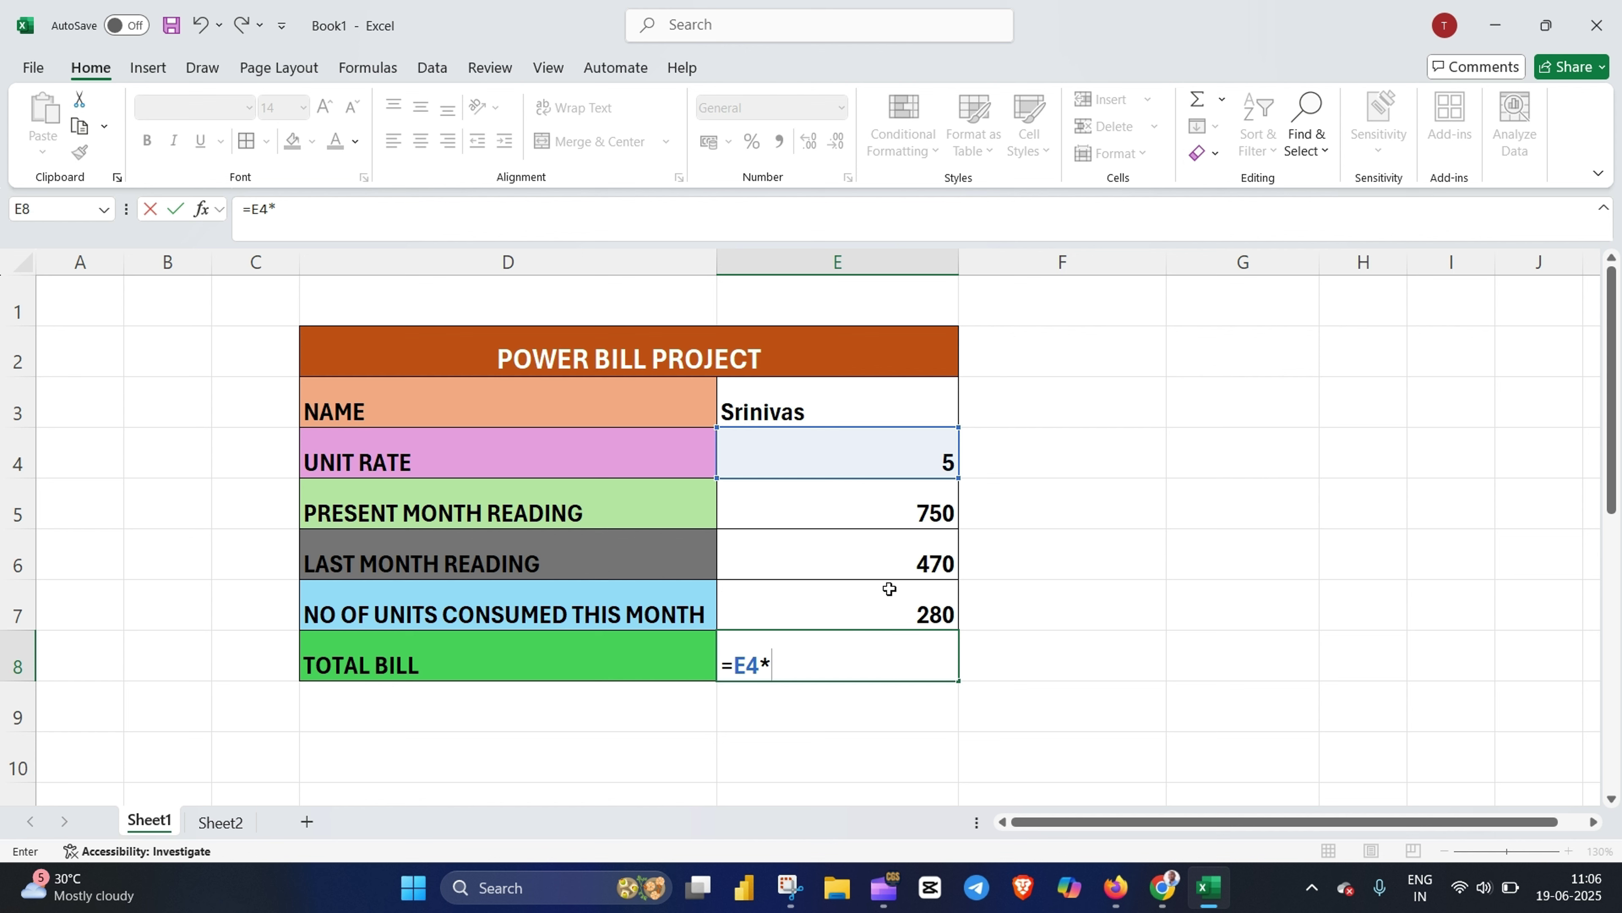
click(910, 608)
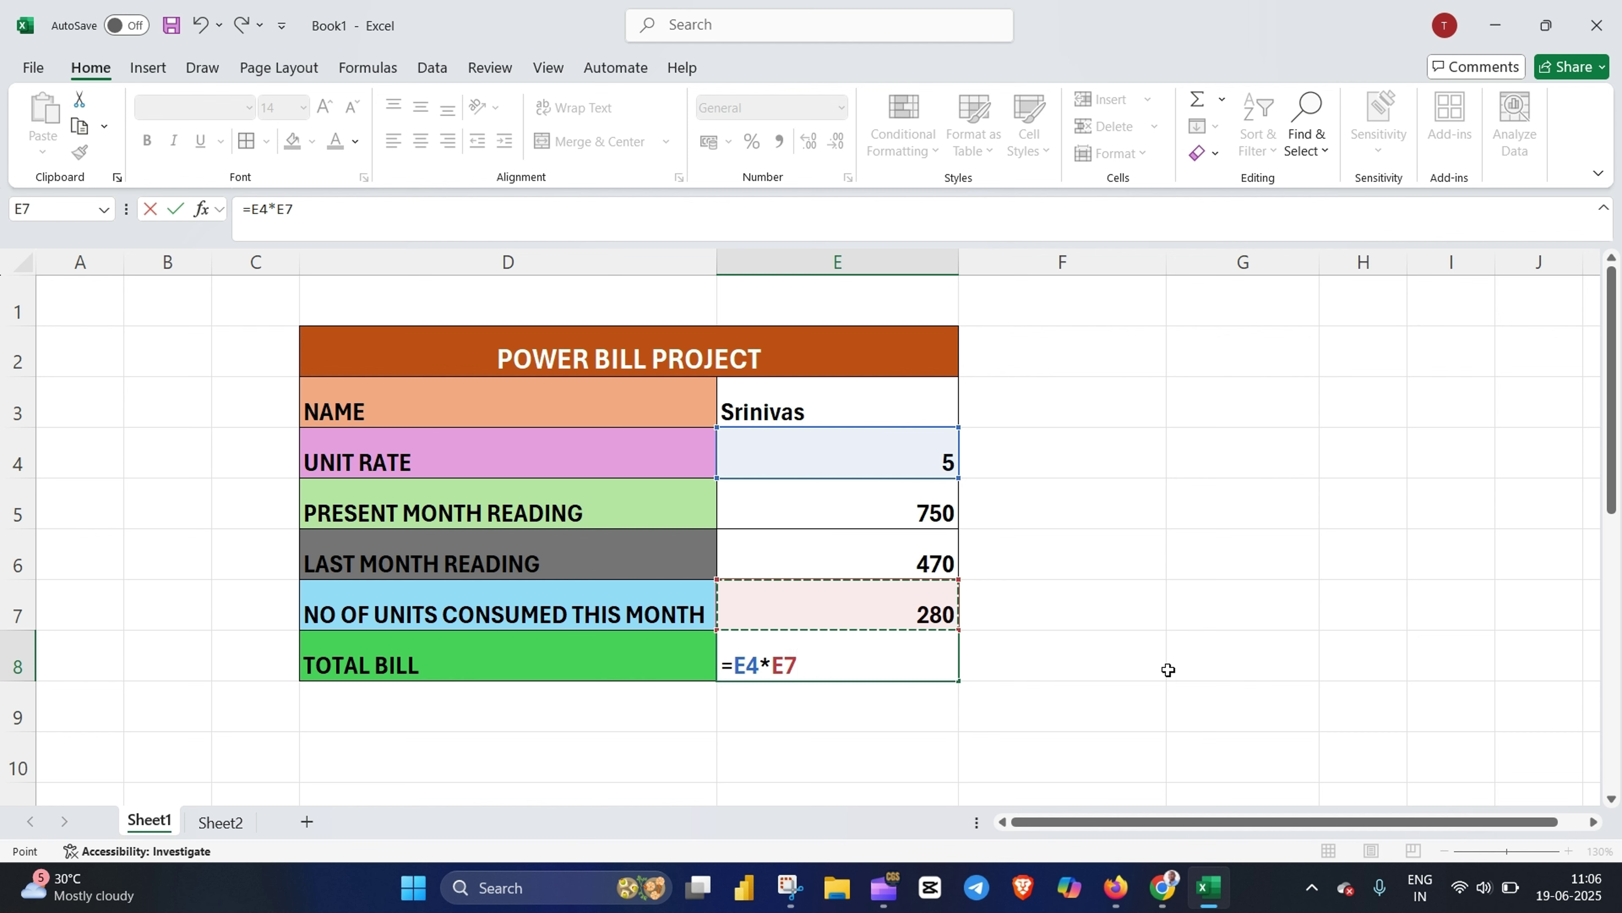
key(Return)
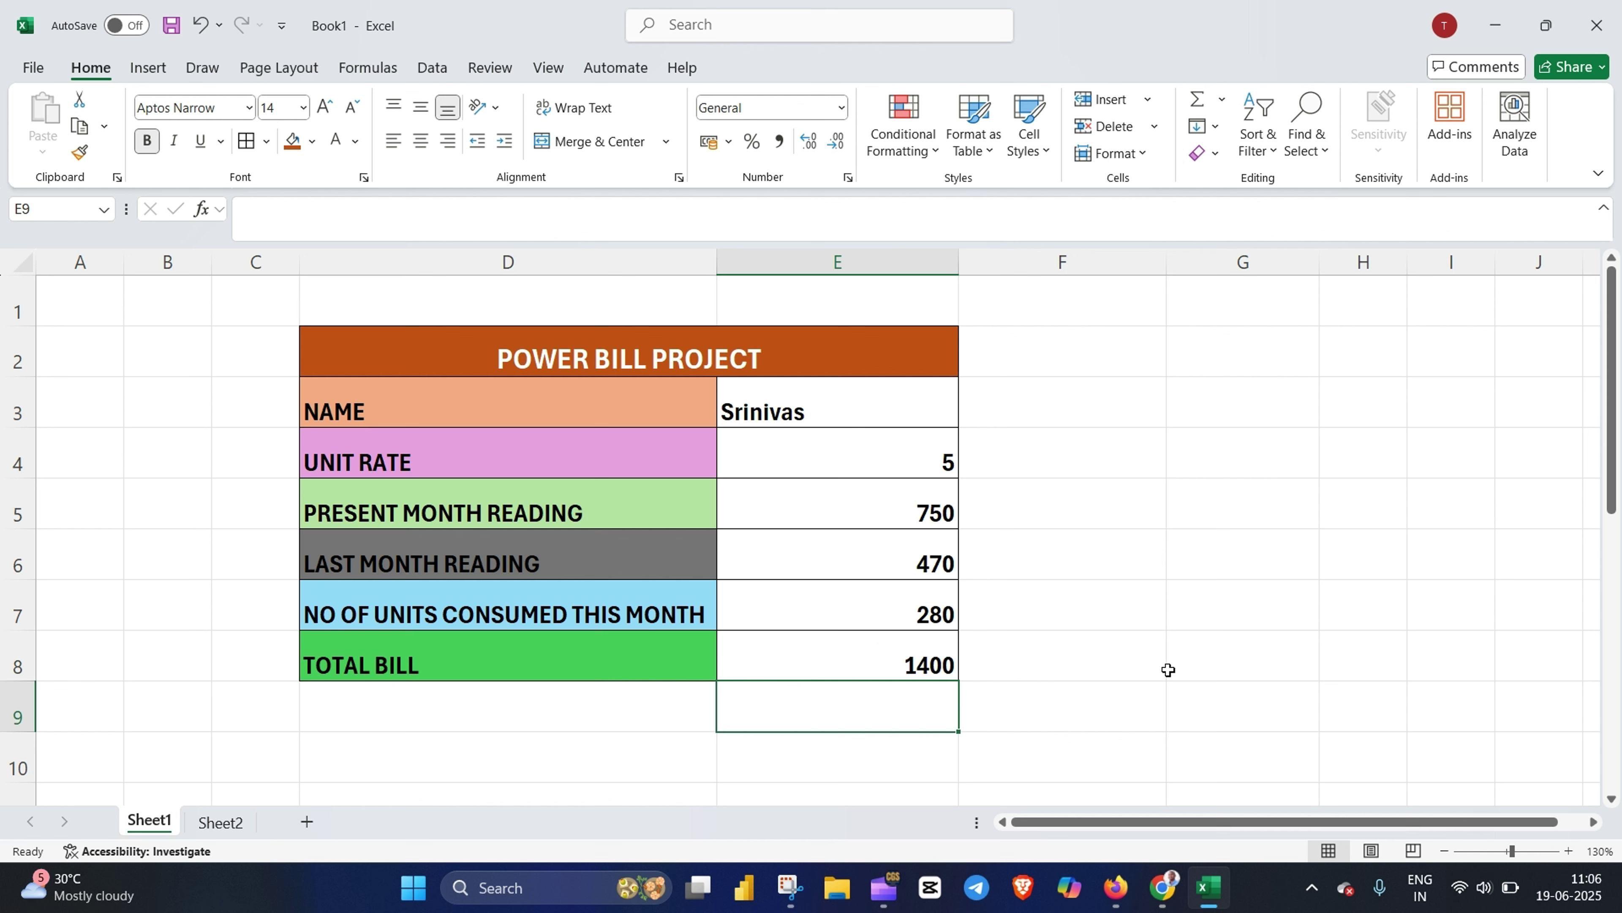
click(989, 721)
click(912, 665)
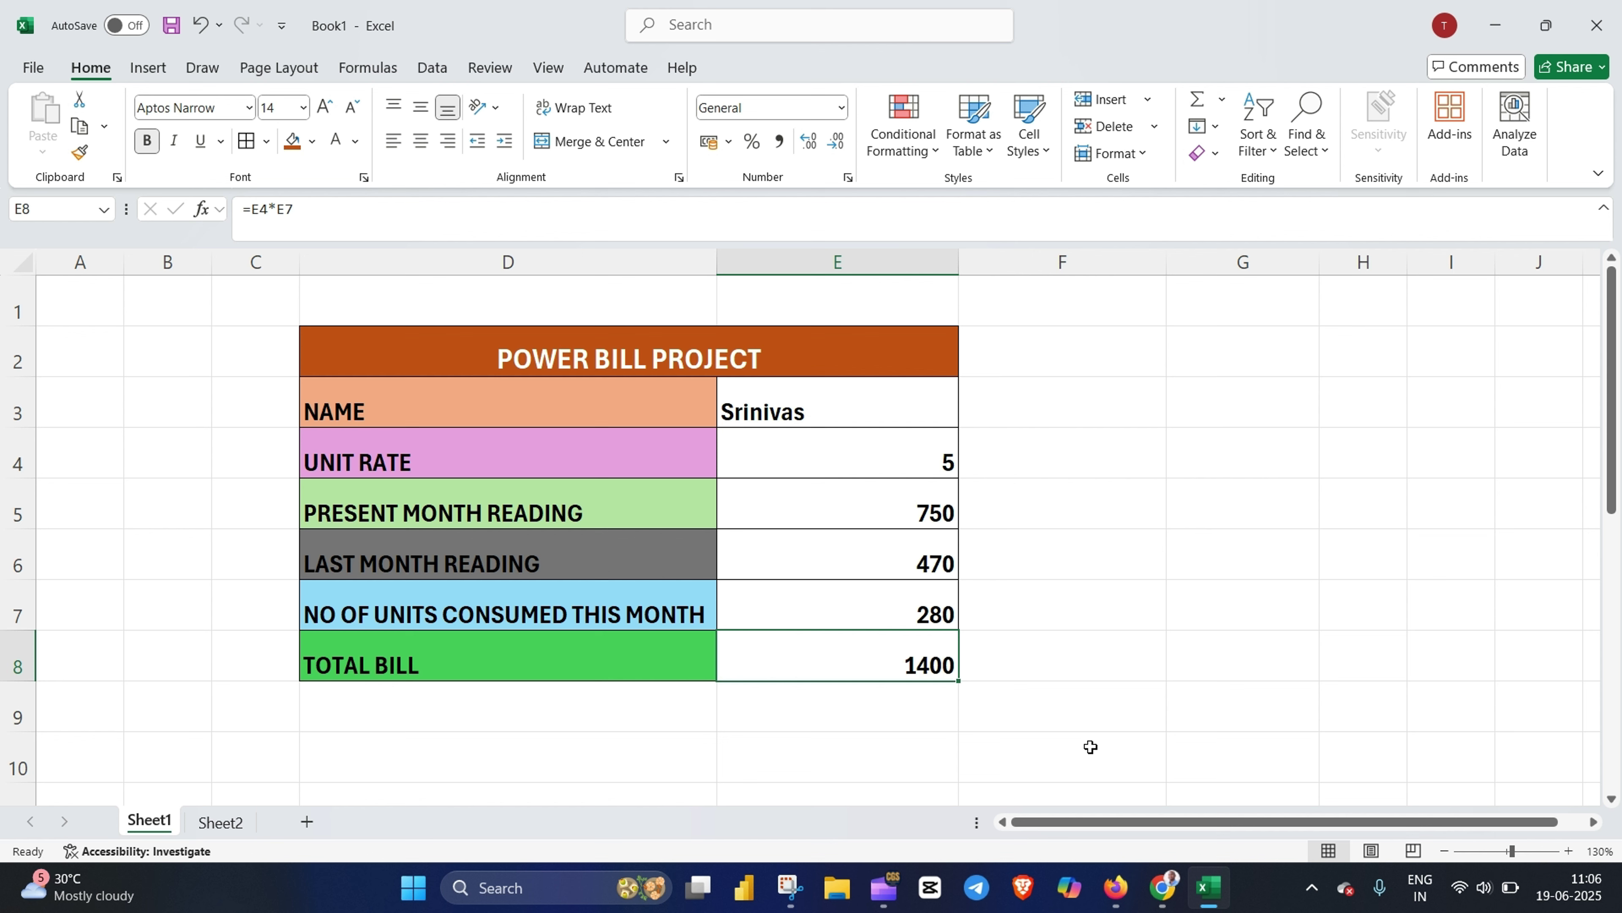
Set the unit rate in E4 to 2 and check the total bill
click(936, 449)
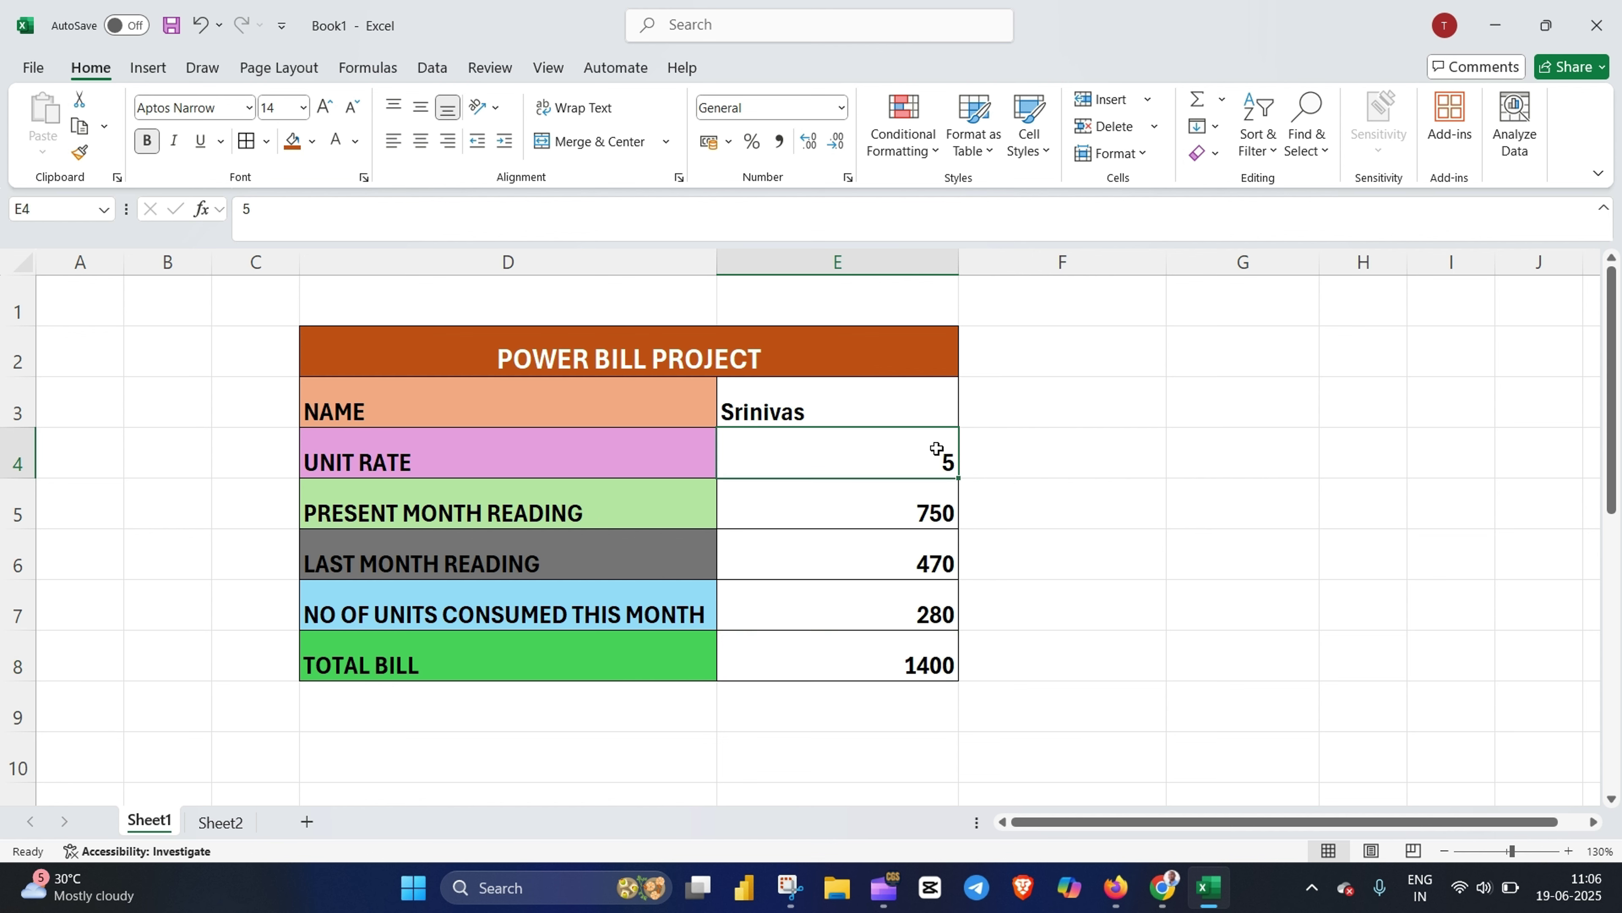
key(BackSpace)
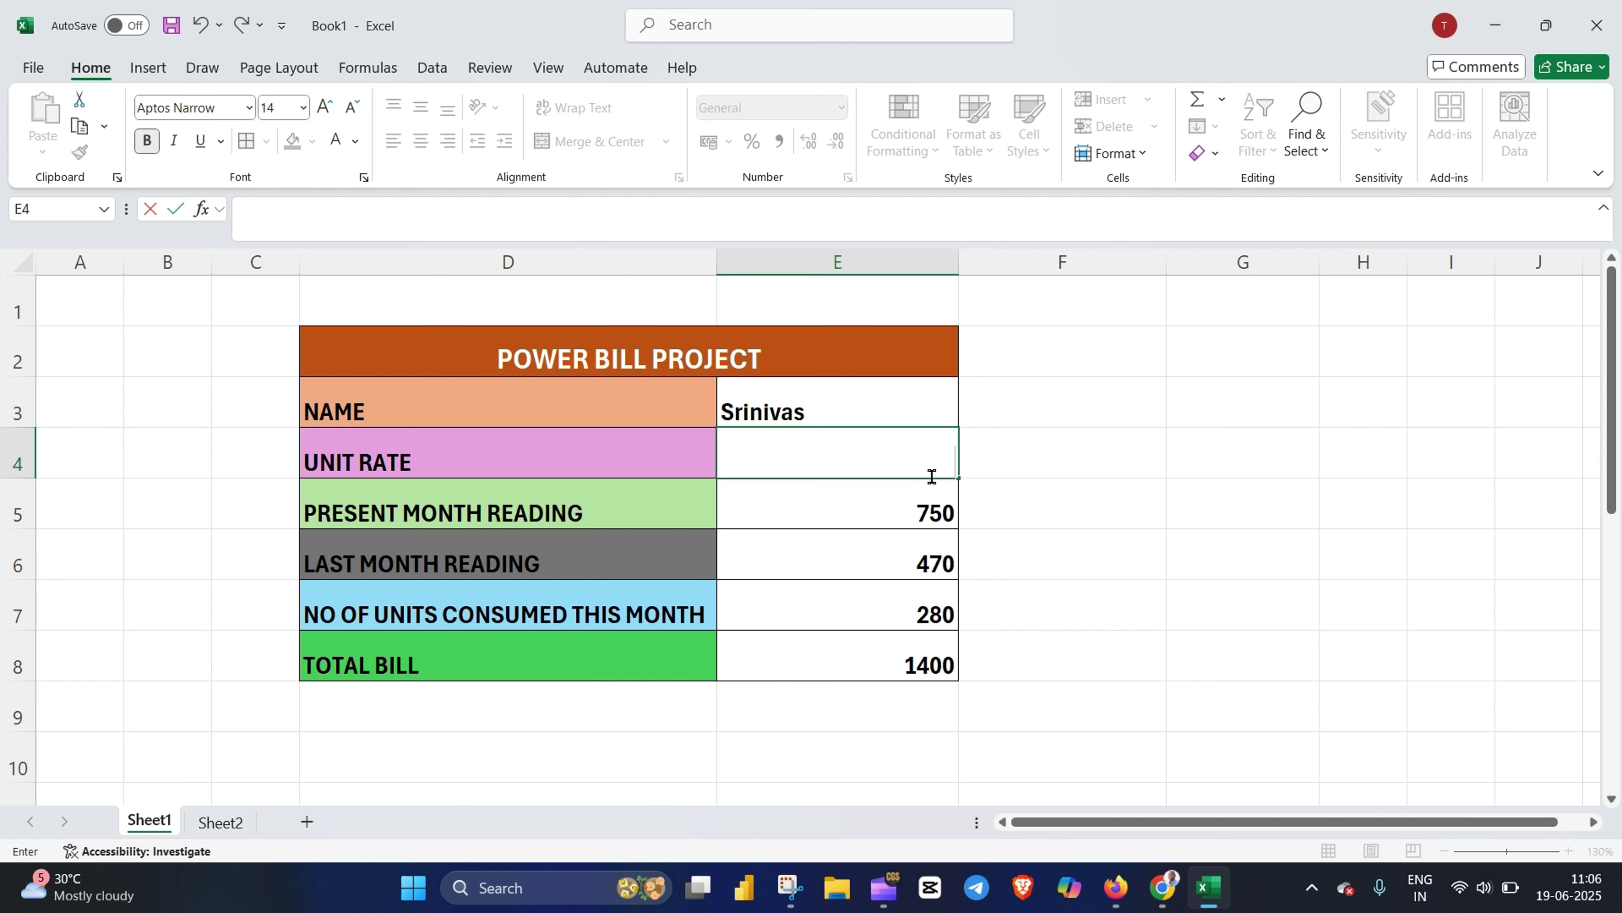
text(2)
key(Return)
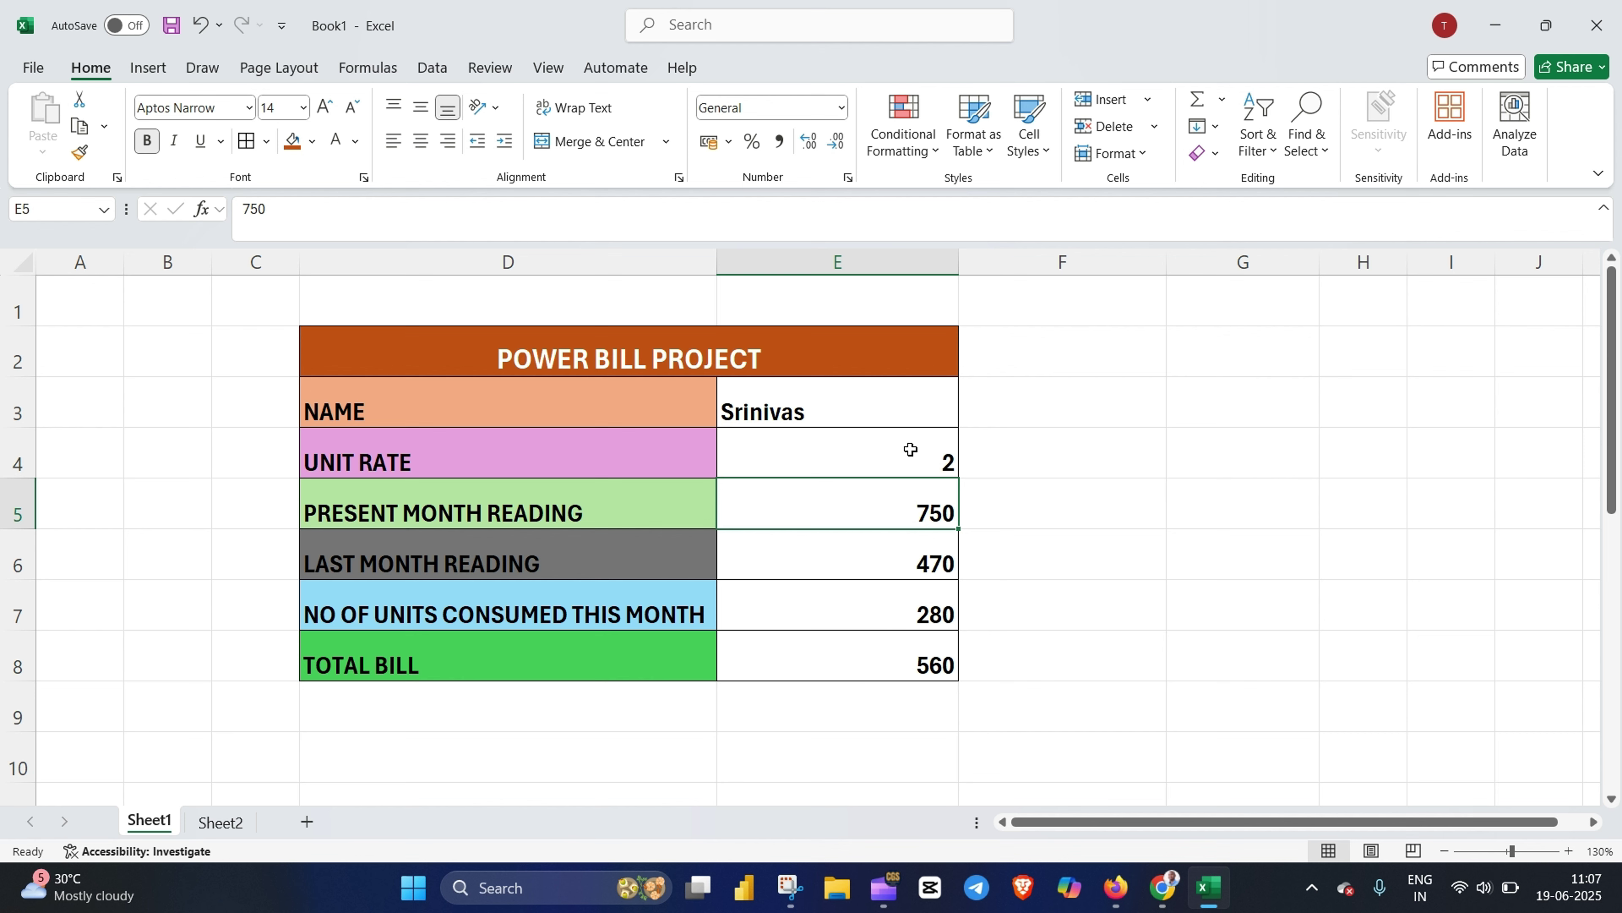
click(931, 662)
click(1068, 656)
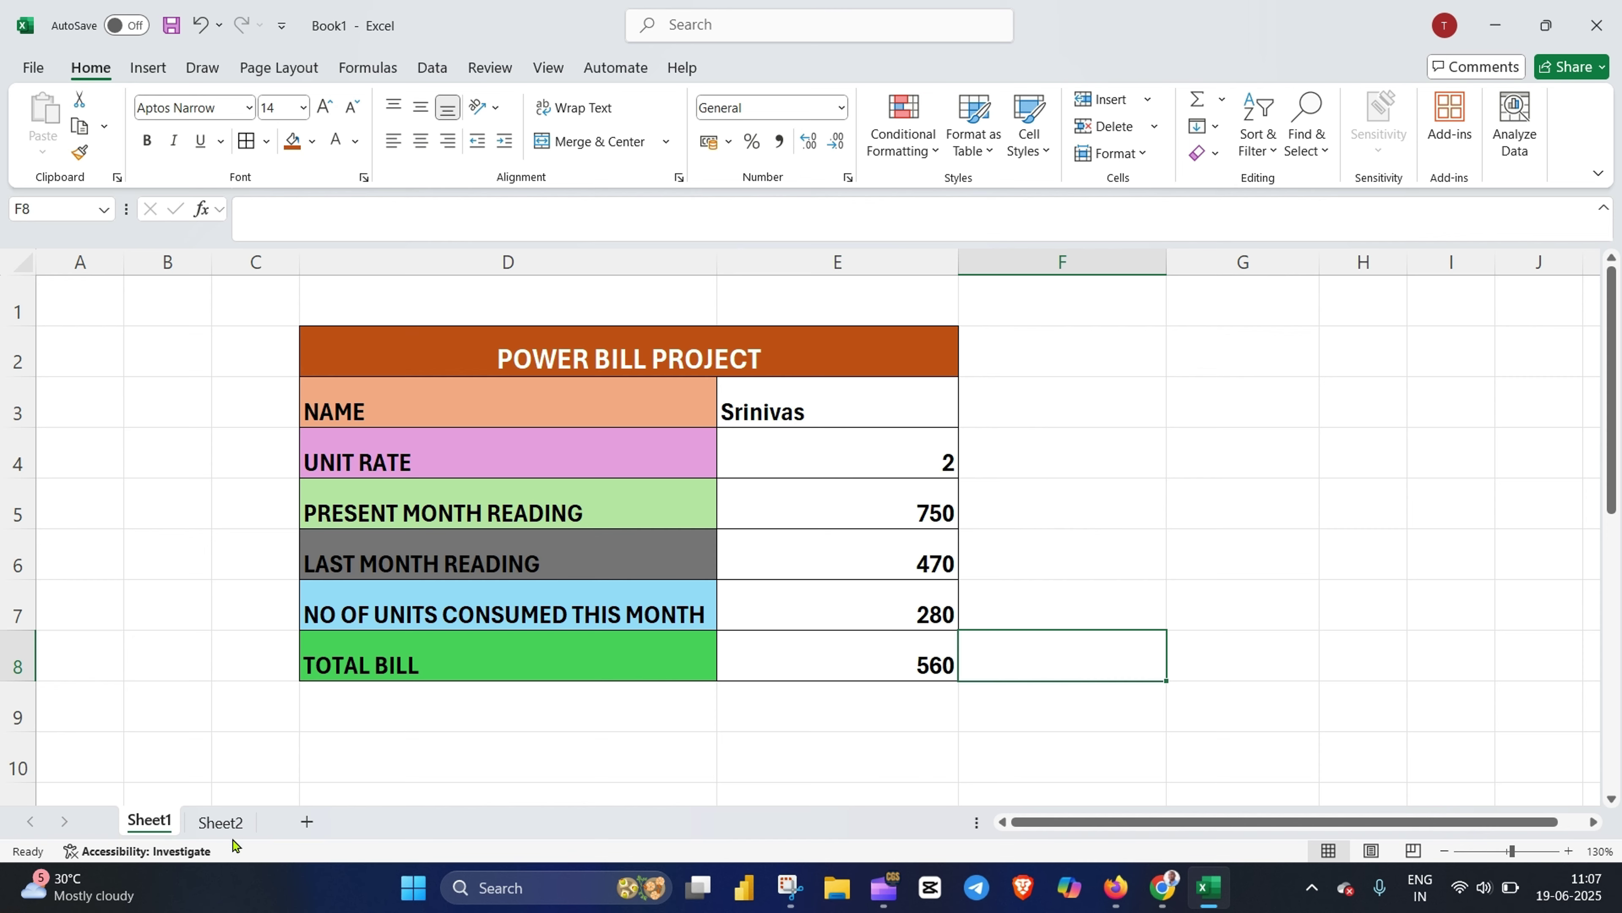
Switch to Sheet2 and examine the customer list's serial number, name and unit rate columns
click(217, 825)
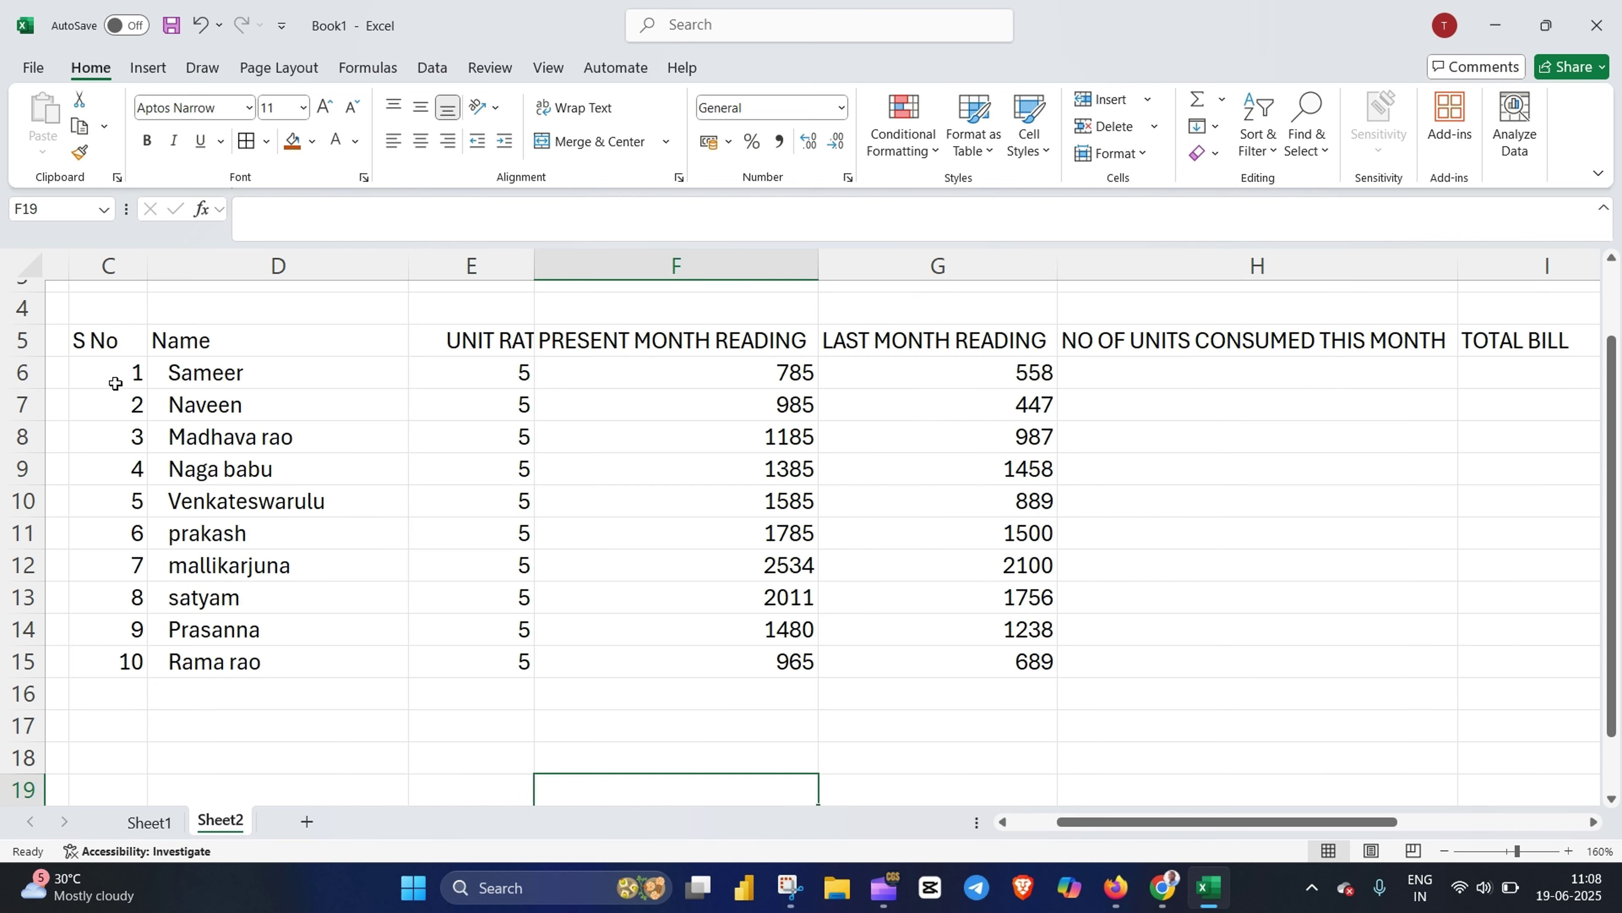
drag(116, 373, 96, 665)
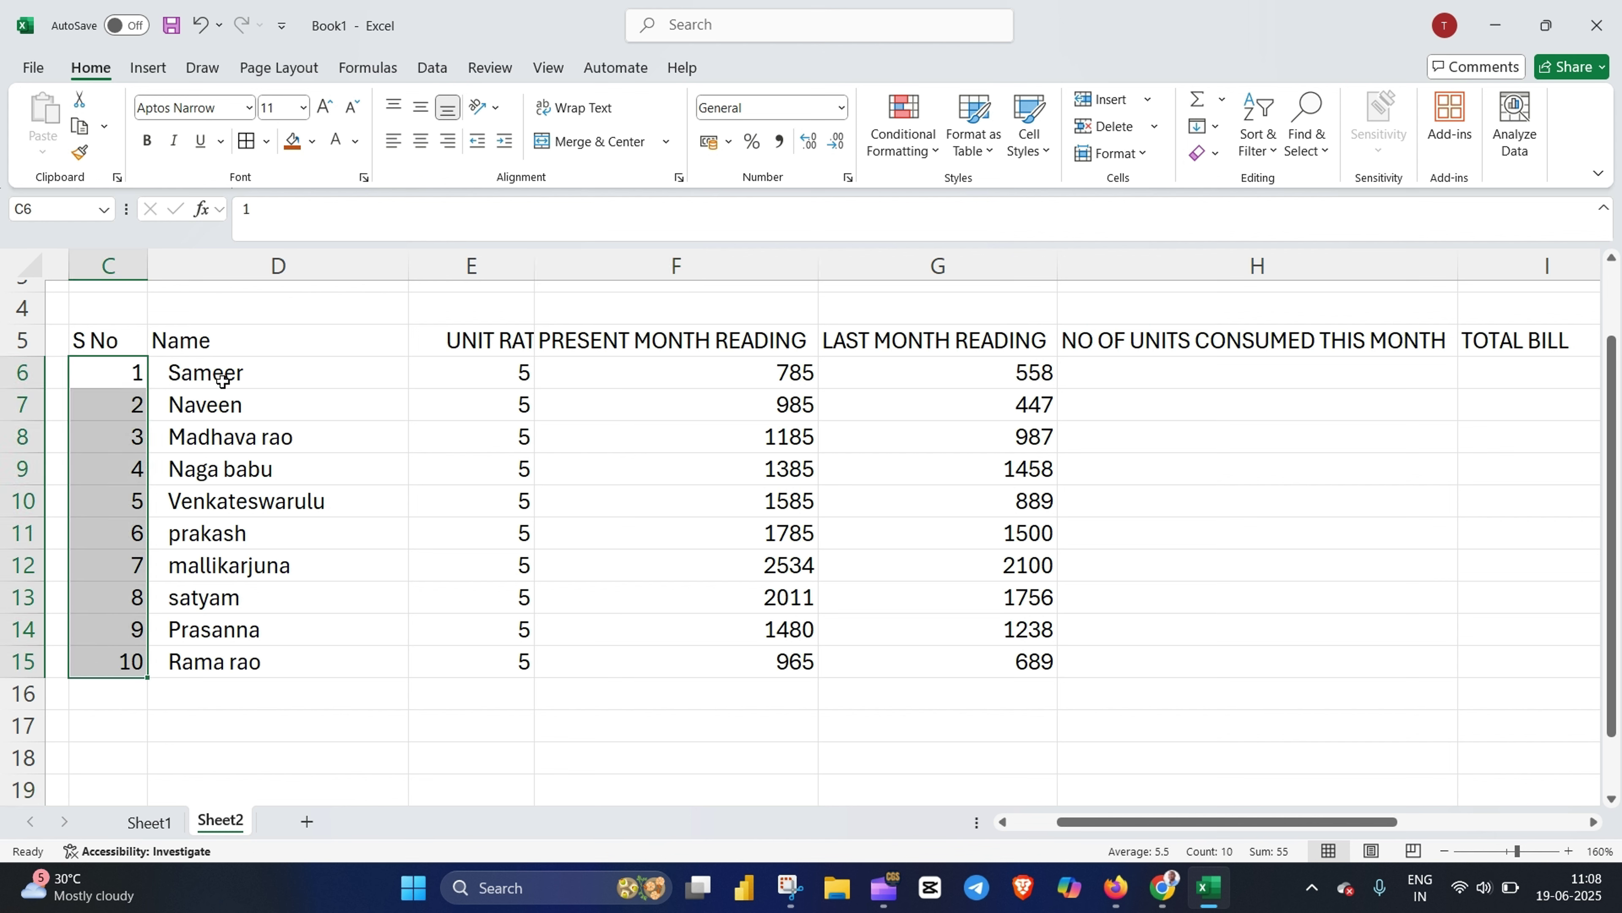
drag(233, 370, 253, 663)
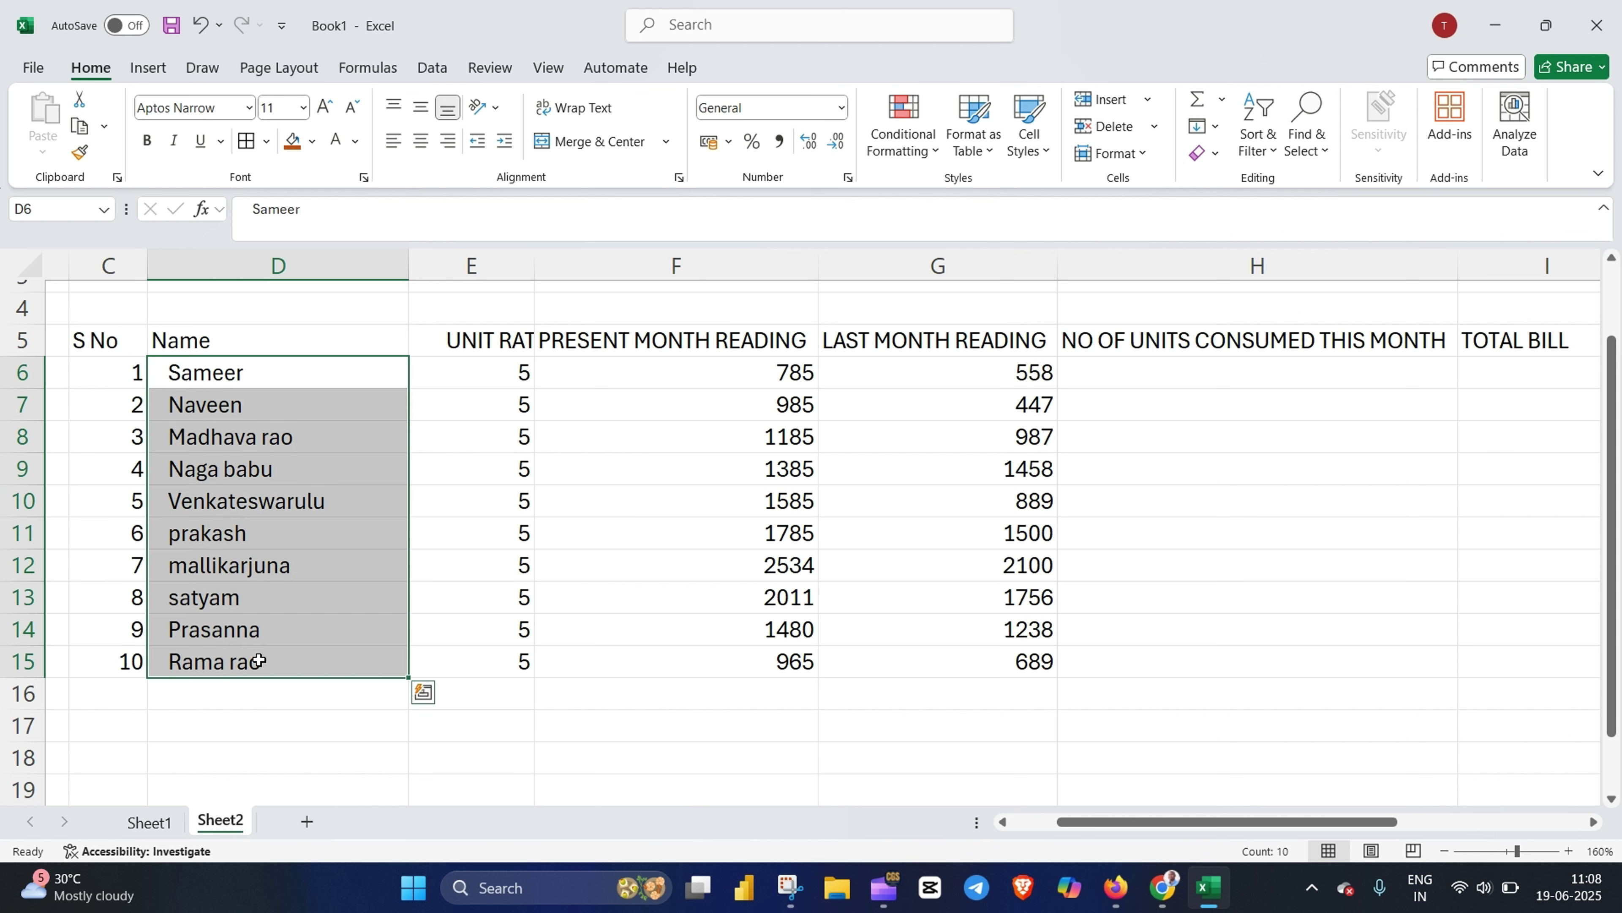
click(319, 724)
drag(256, 371, 289, 670)
click(541, 775)
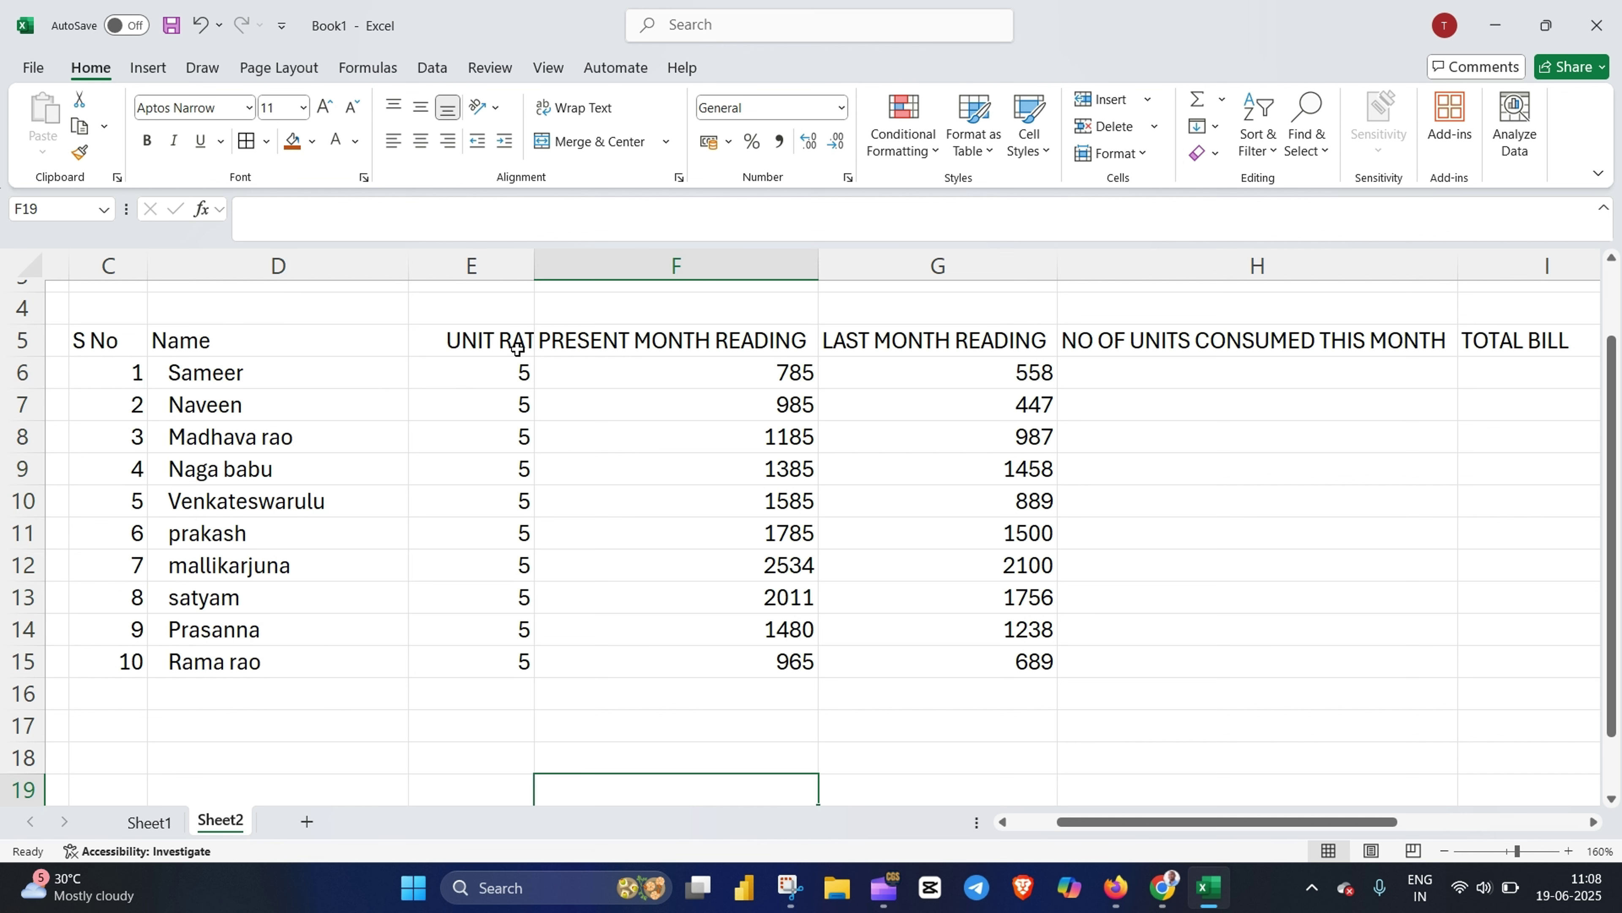
click(487, 340)
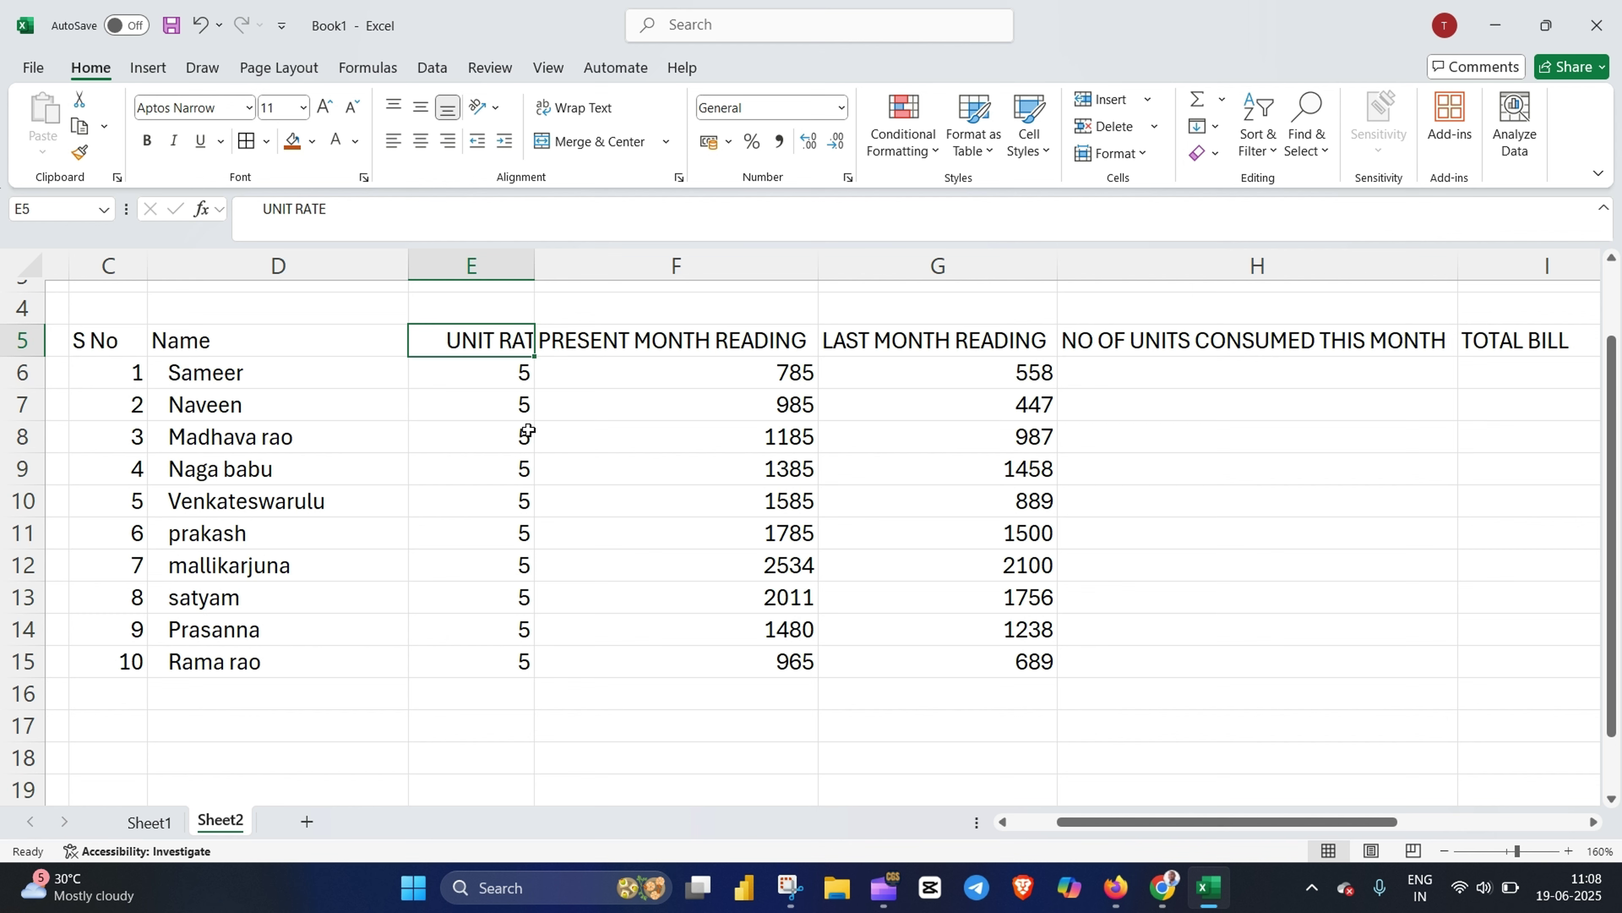
drag(493, 370, 501, 664)
click(518, 734)
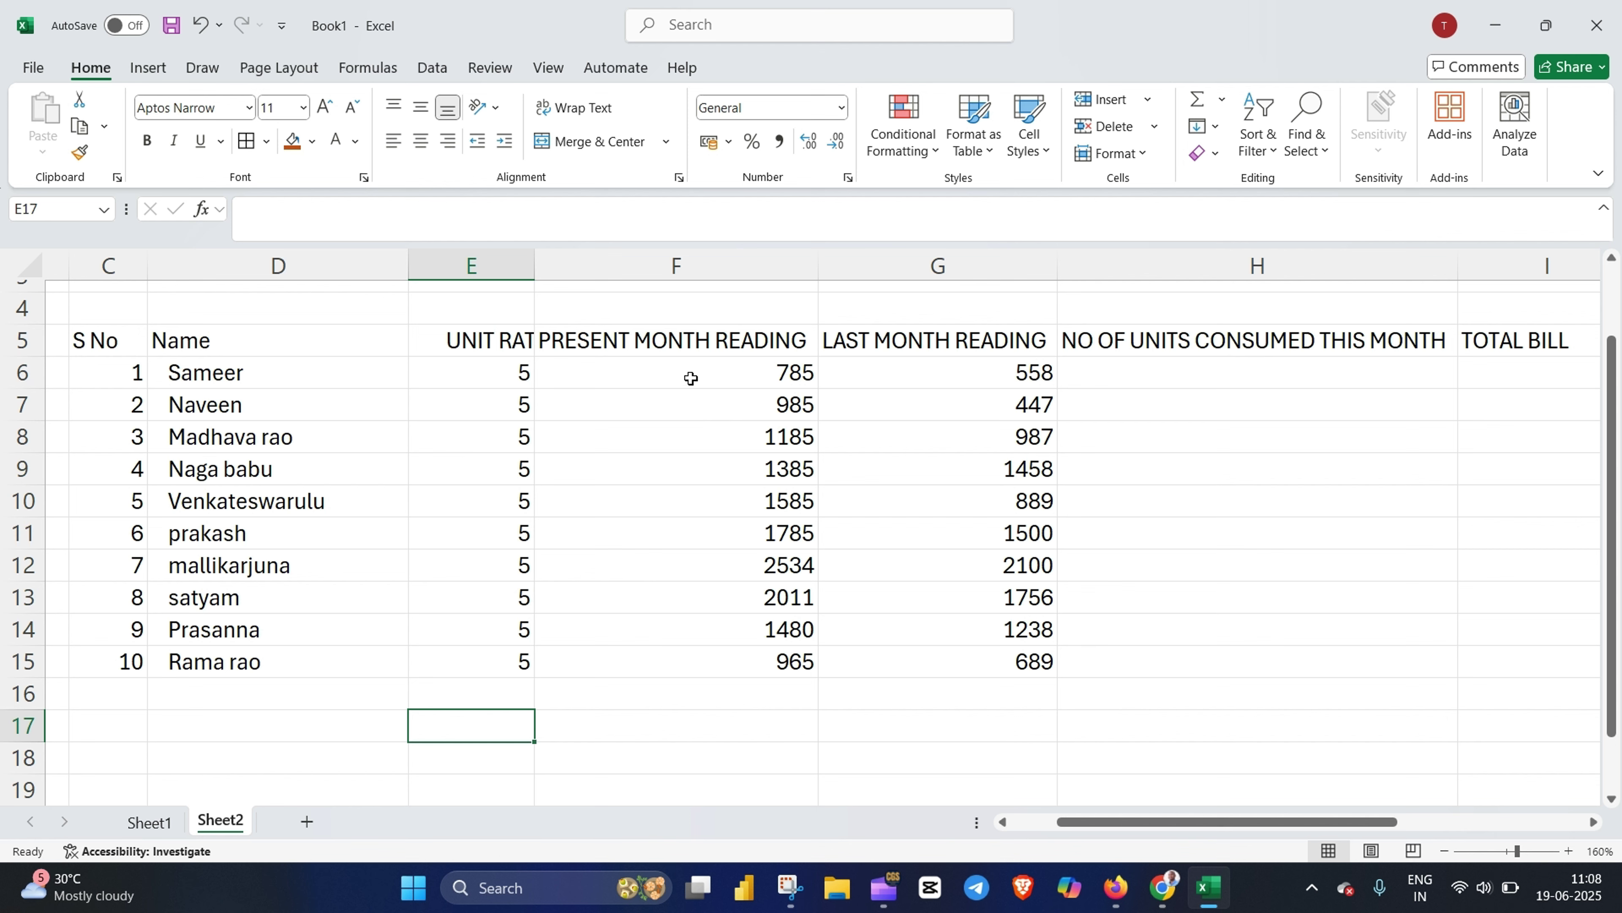
Examine the present and last month reading columns and the units consumed and total bill columns for all ten customers
drag(693, 373, 706, 663)
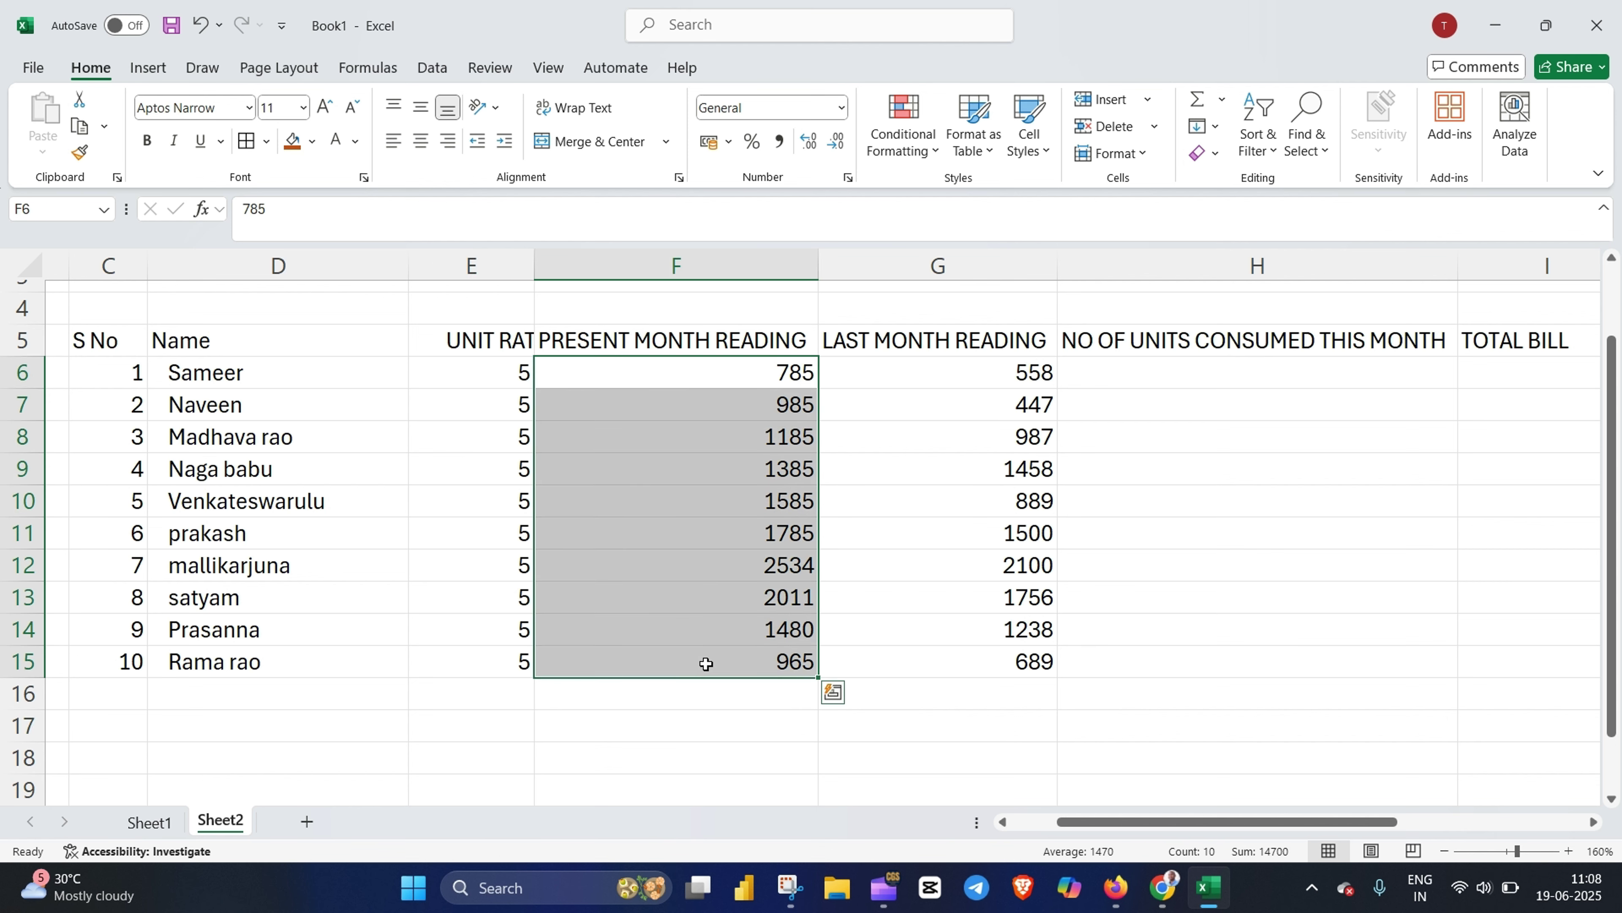
click(695, 716)
drag(776, 365, 786, 653)
click(738, 715)
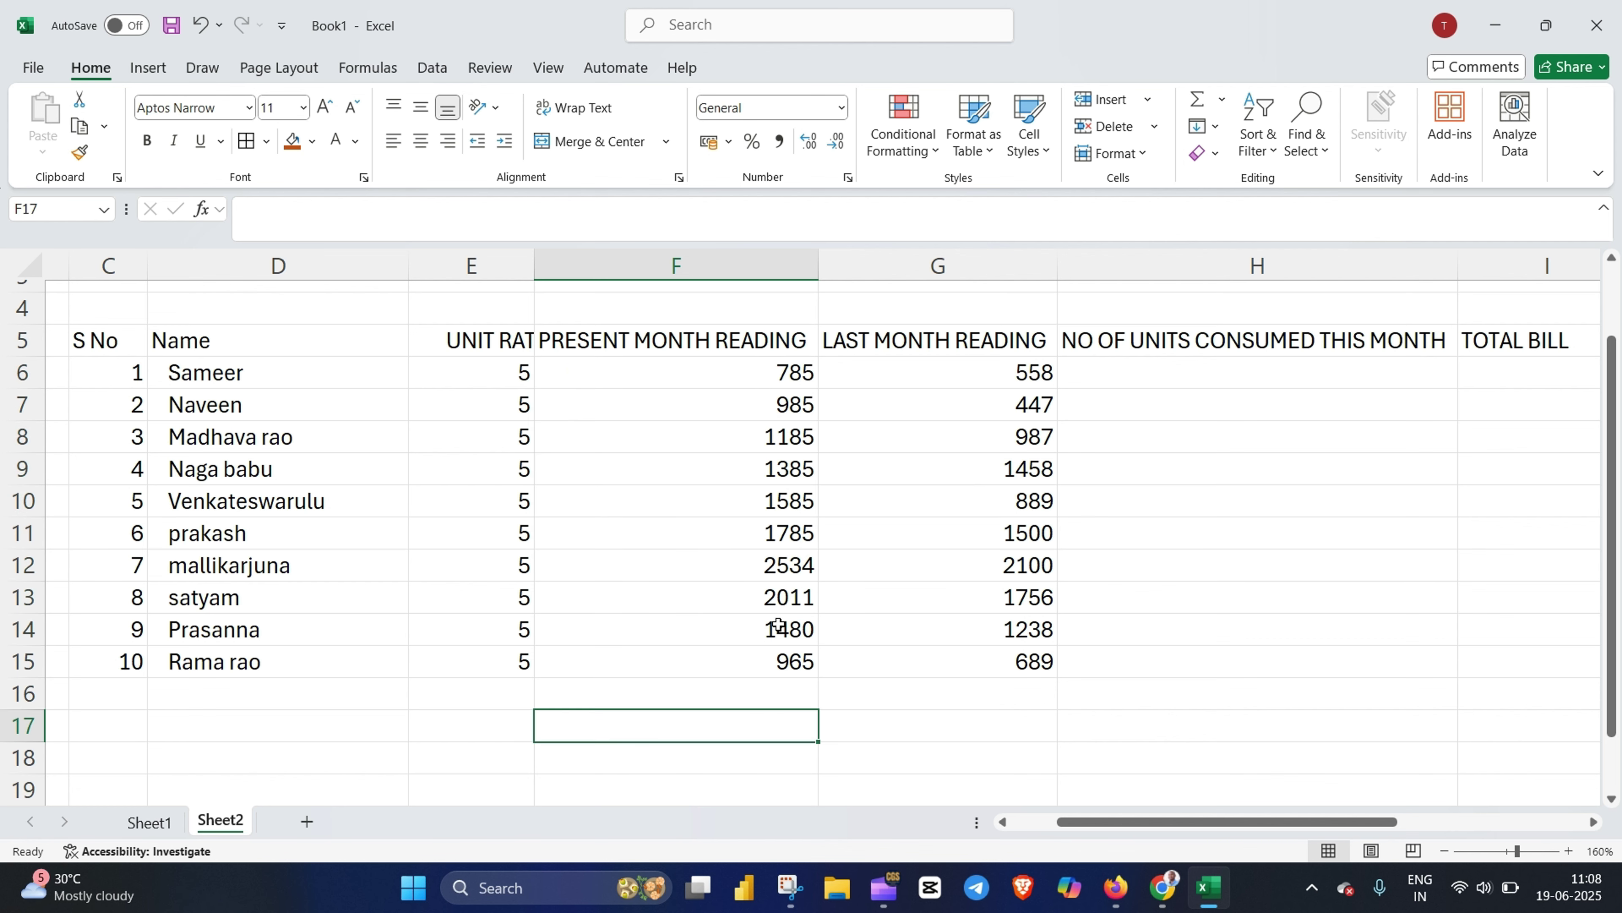
drag(985, 371, 998, 663)
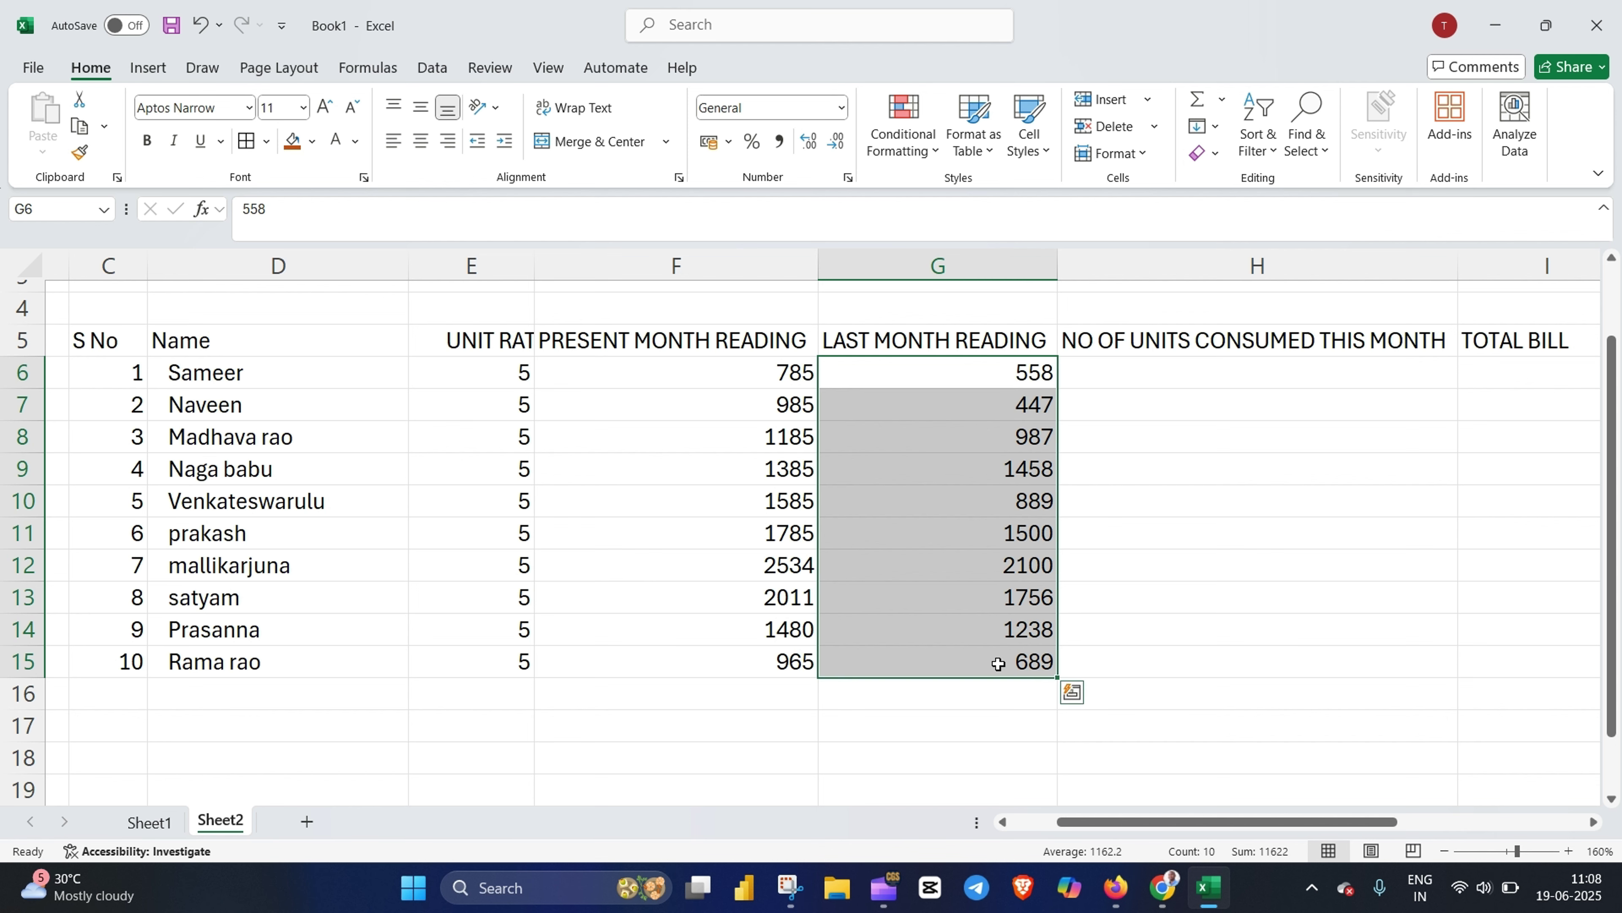
drag(1127, 824, 1179, 824)
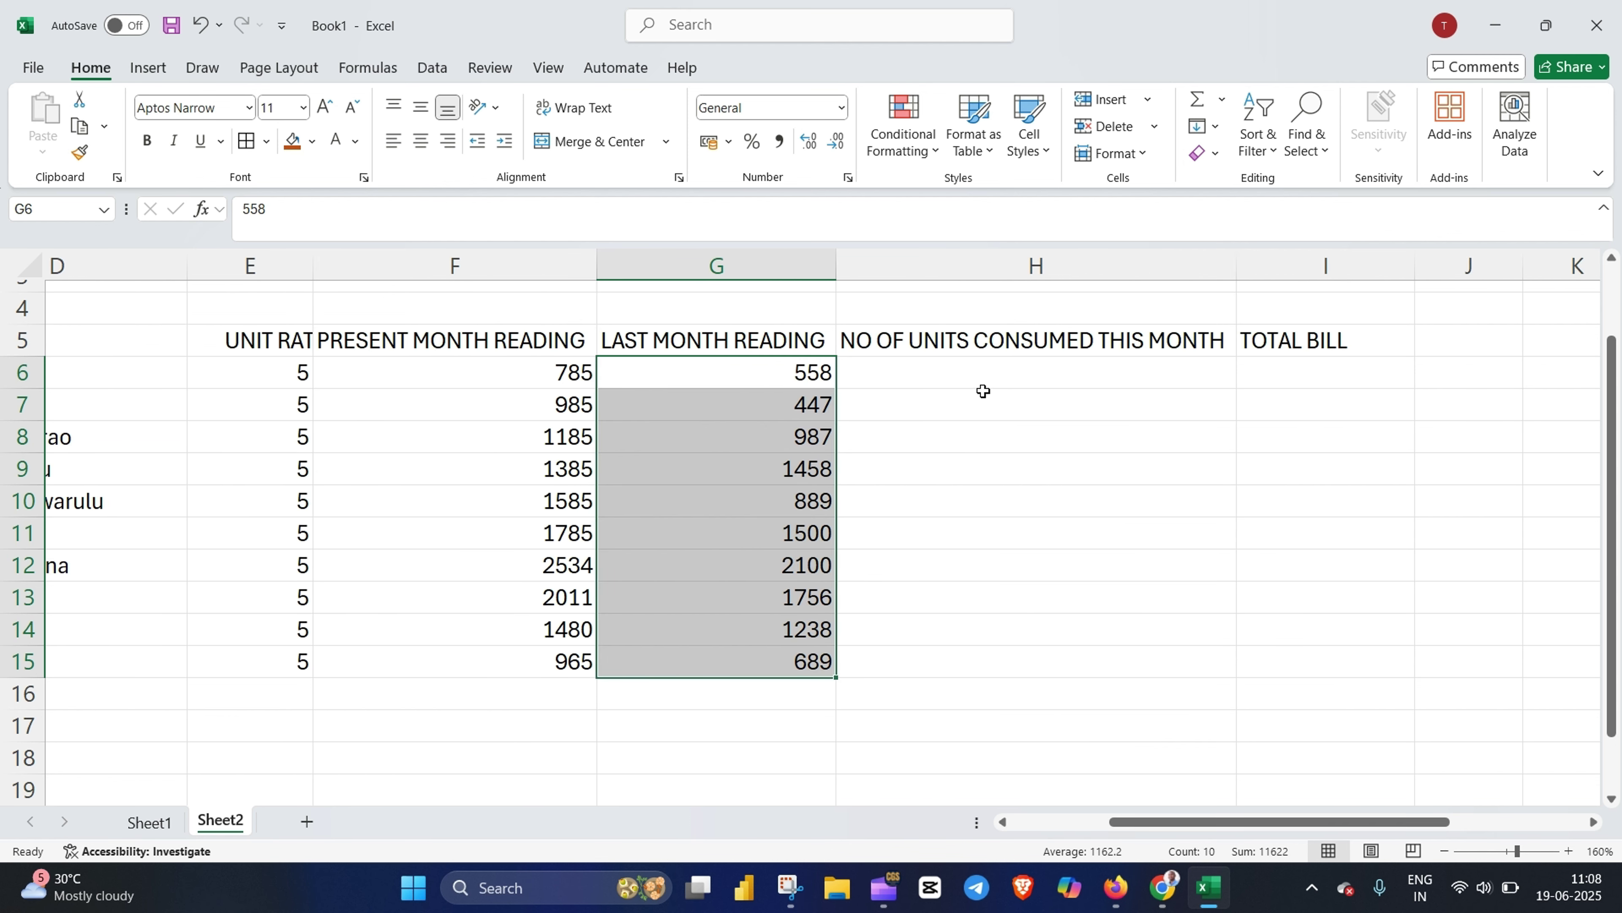
click(933, 346)
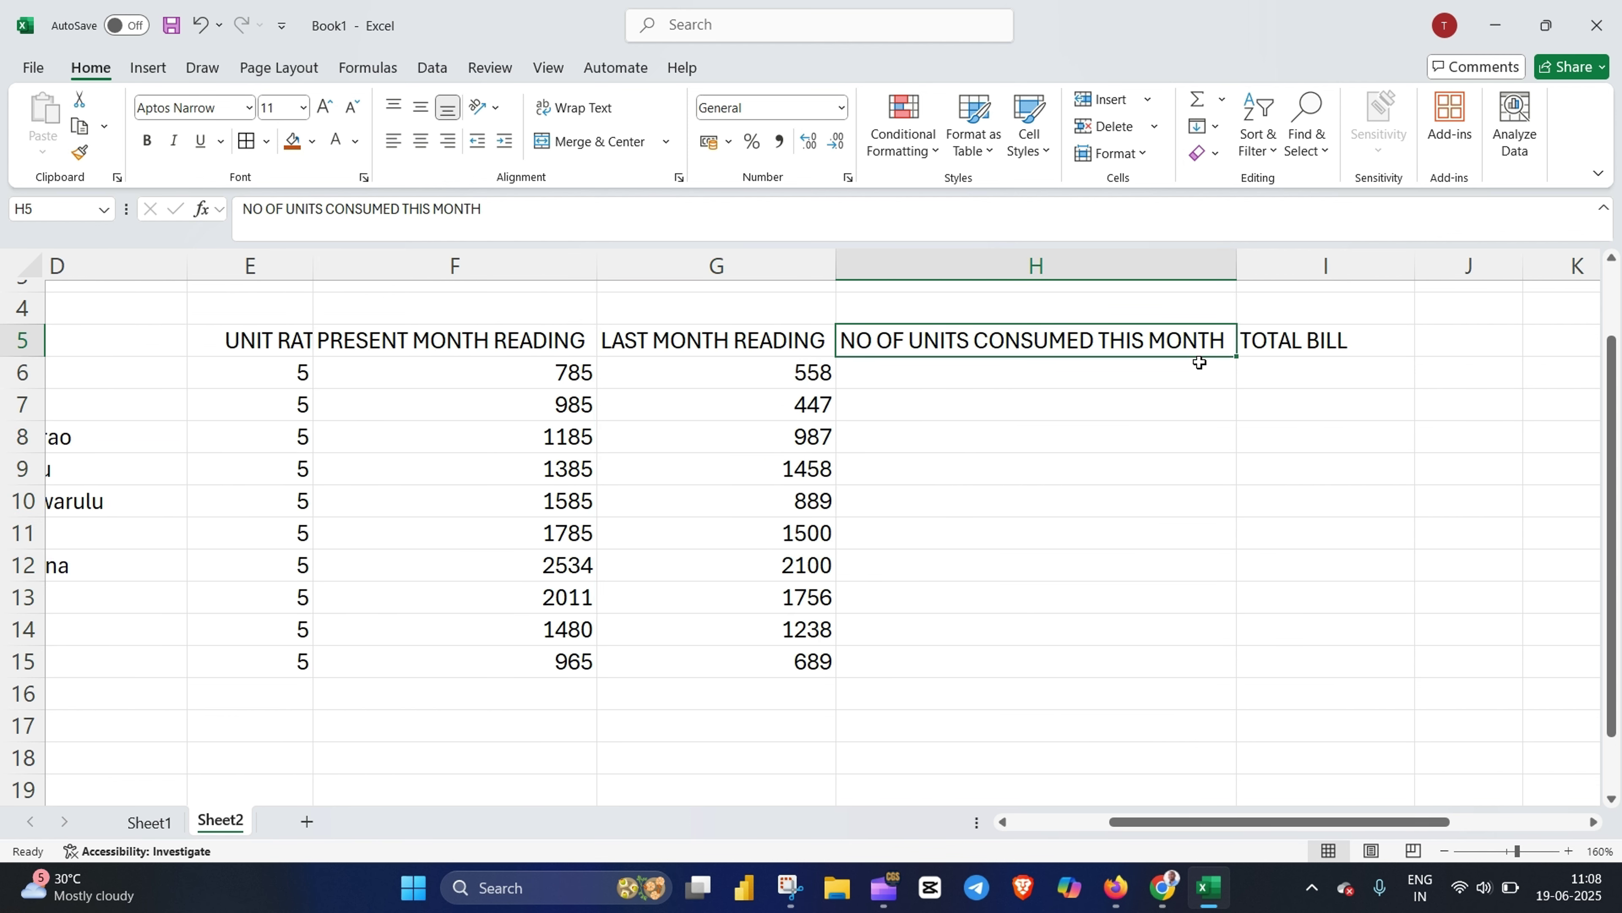
drag(1141, 369, 1138, 662)
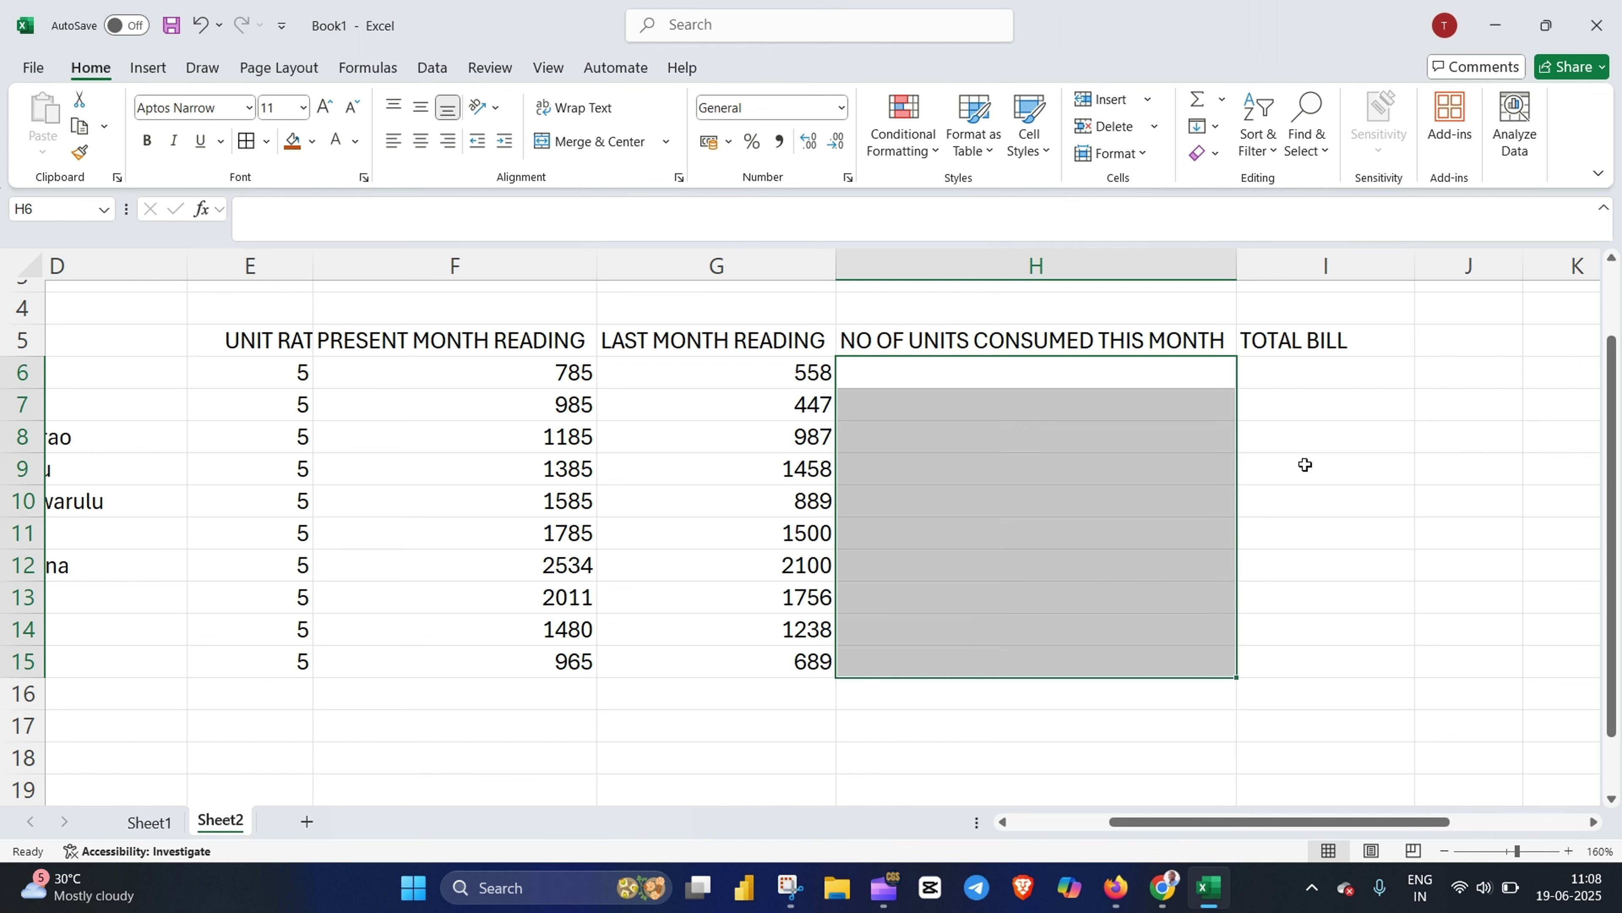
drag(1278, 369, 1289, 668)
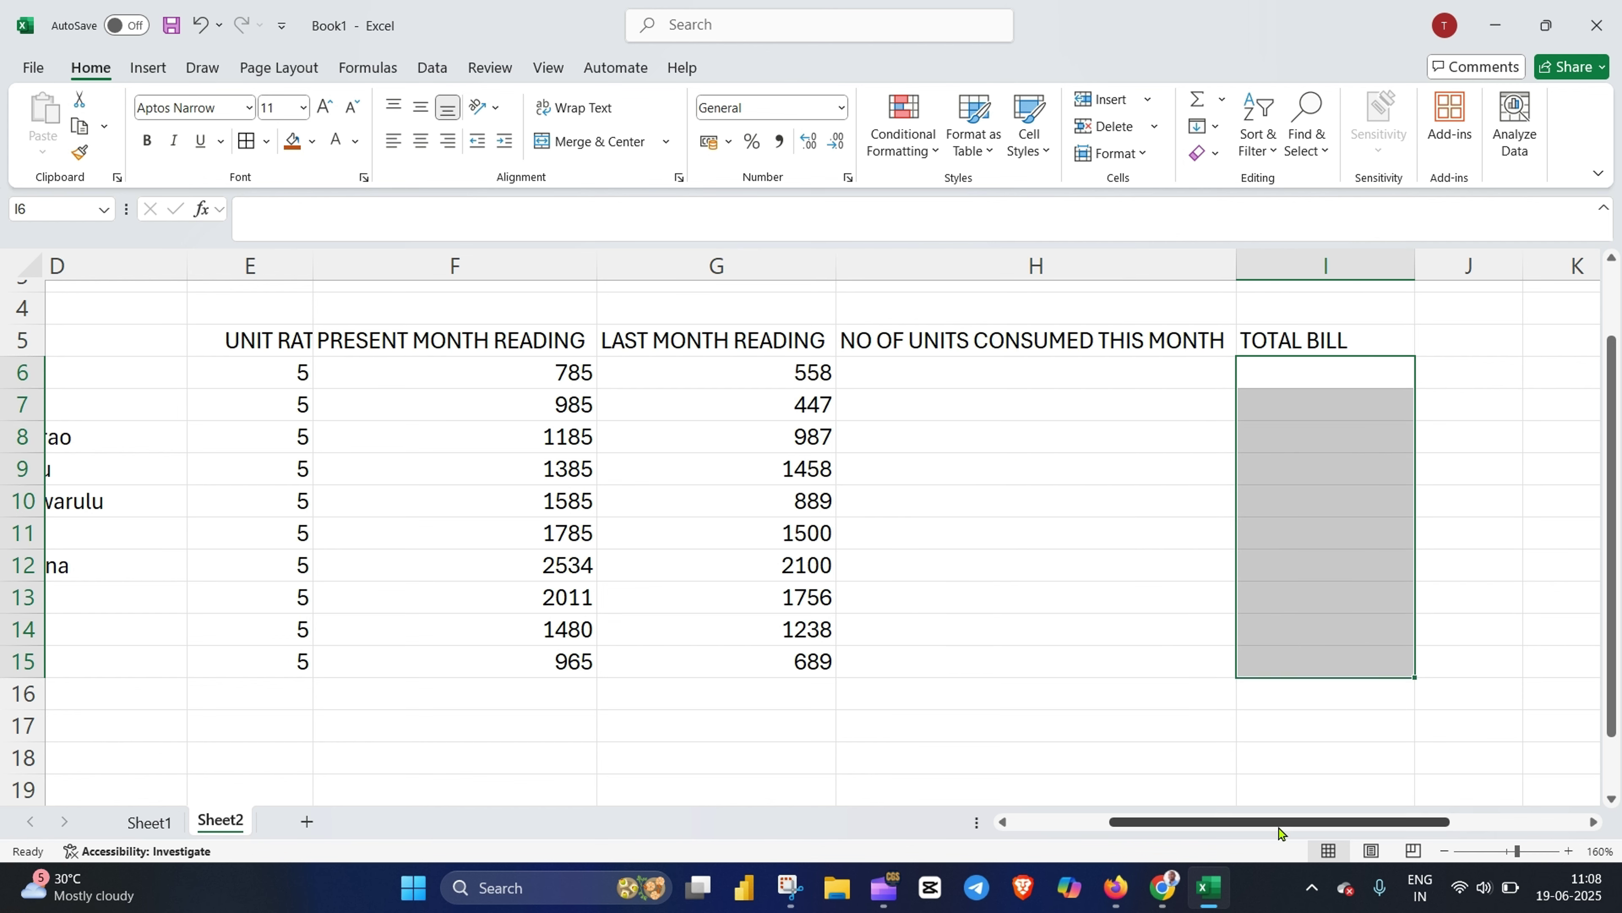
drag(1279, 828, 1173, 827)
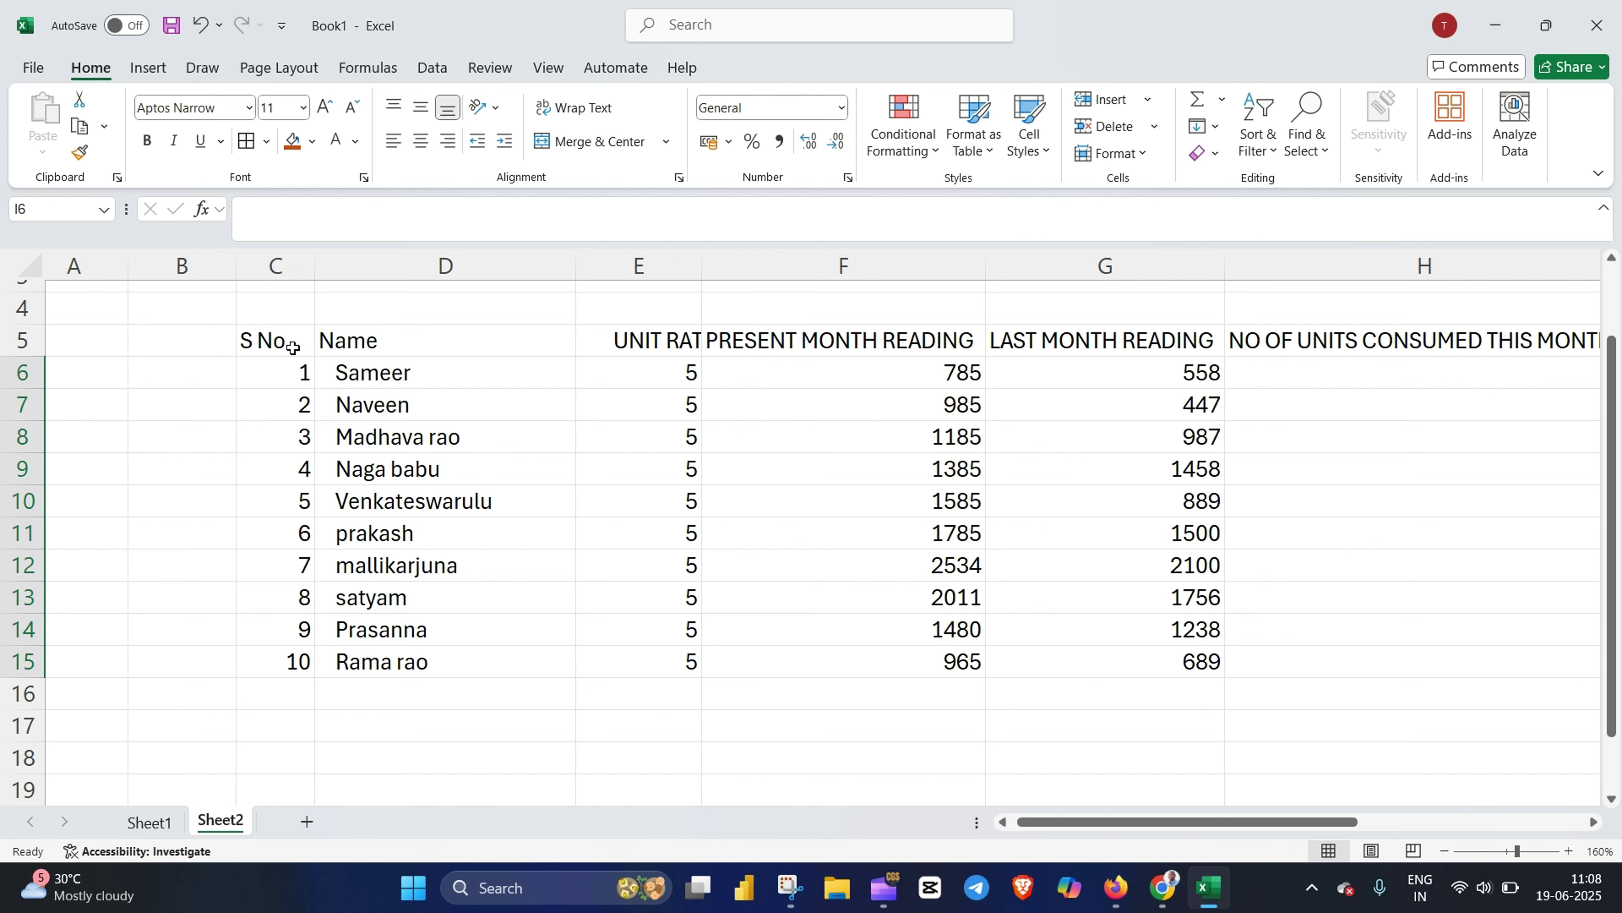
Select the entire customer bill table on Sheet2, from the S No column through the total bill column, including headers
drag(292, 347, 1318, 656)
click(1236, 575)
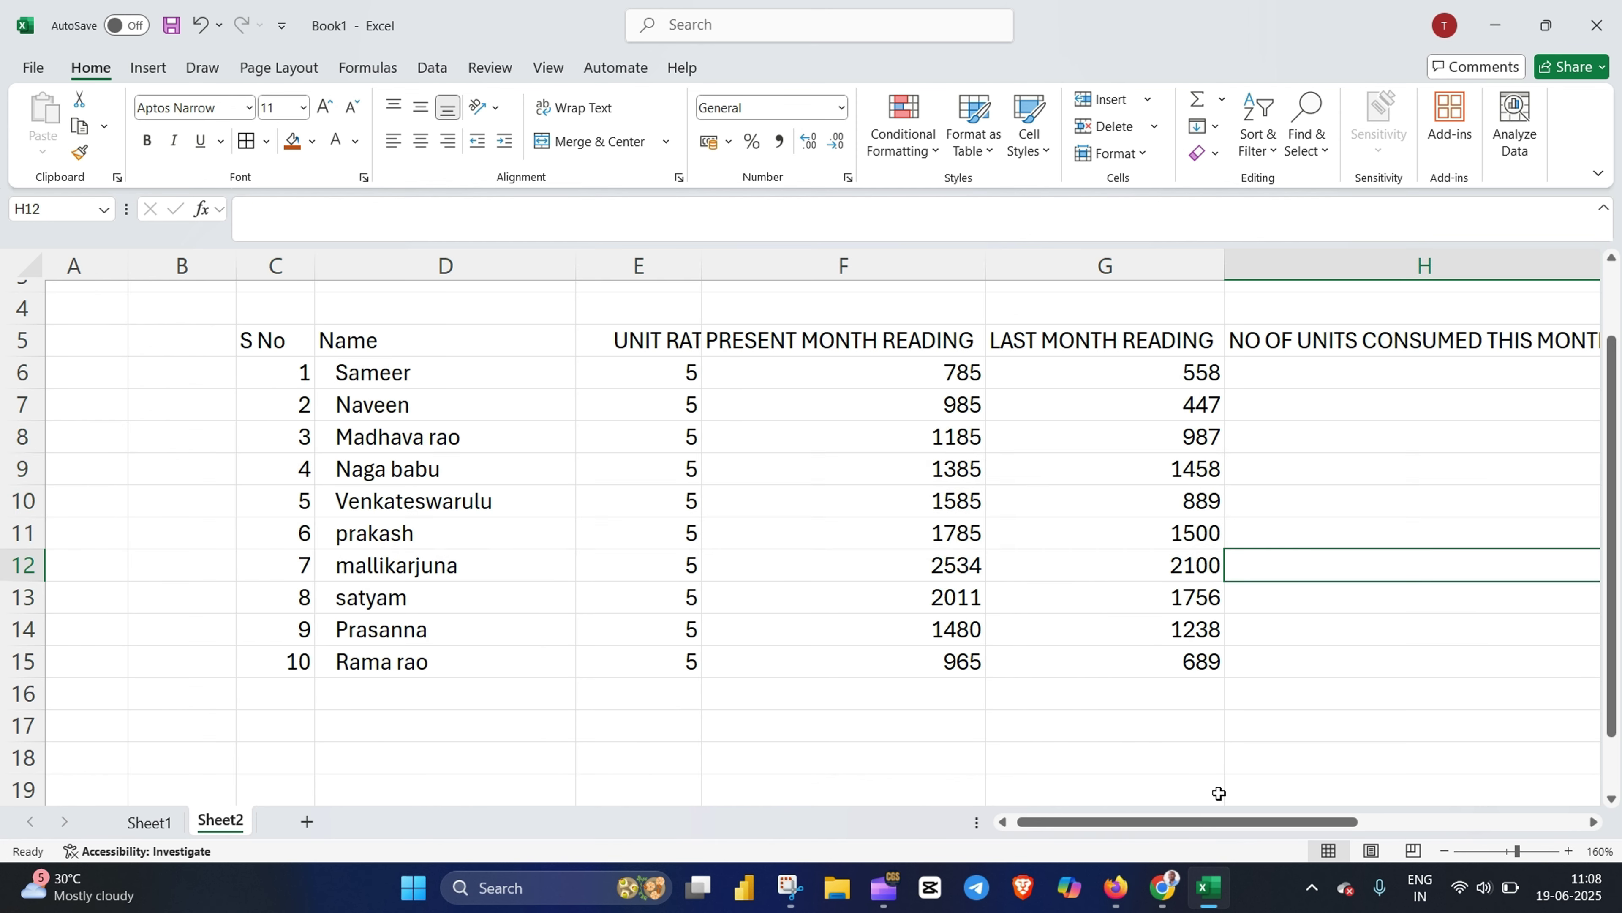
drag(1220, 822, 1311, 823)
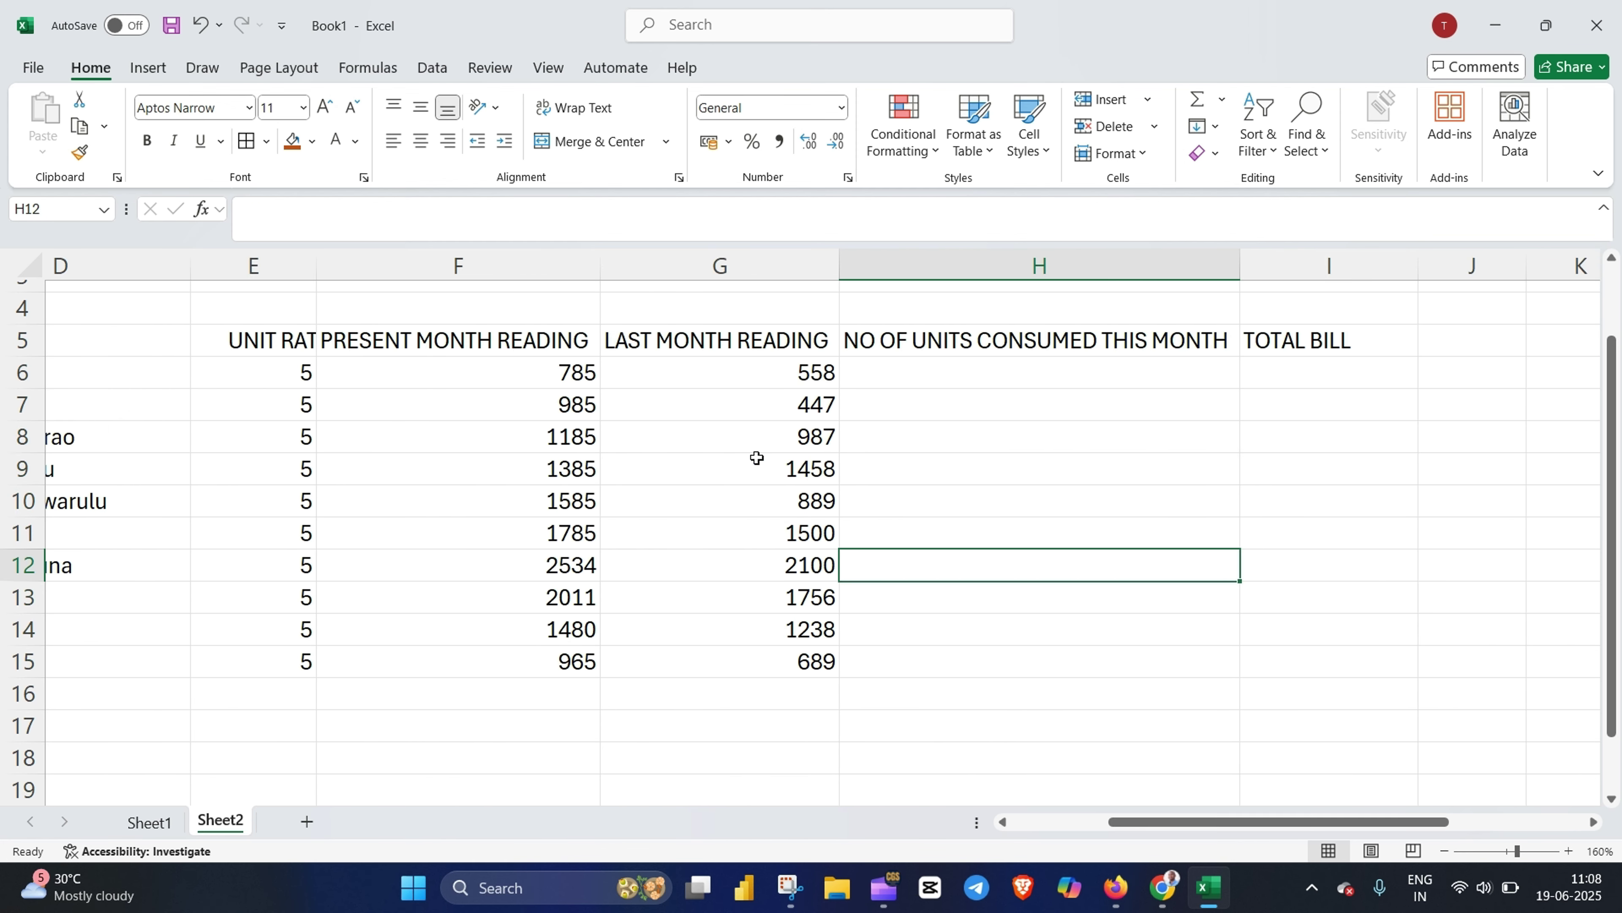
click(731, 478)
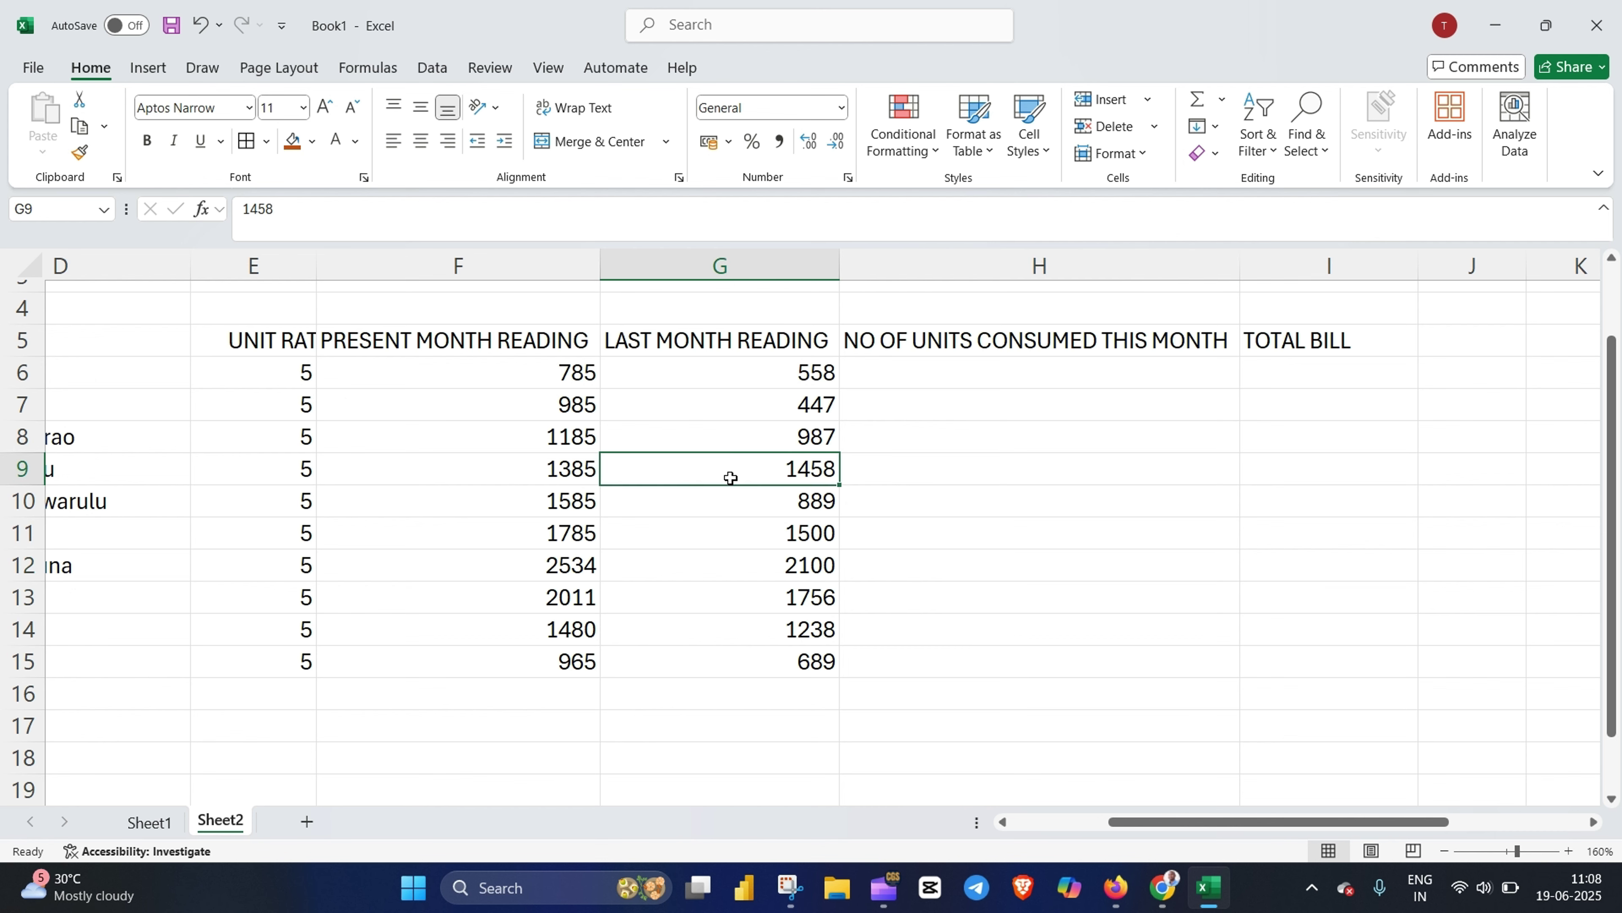
key(ctrl+a)
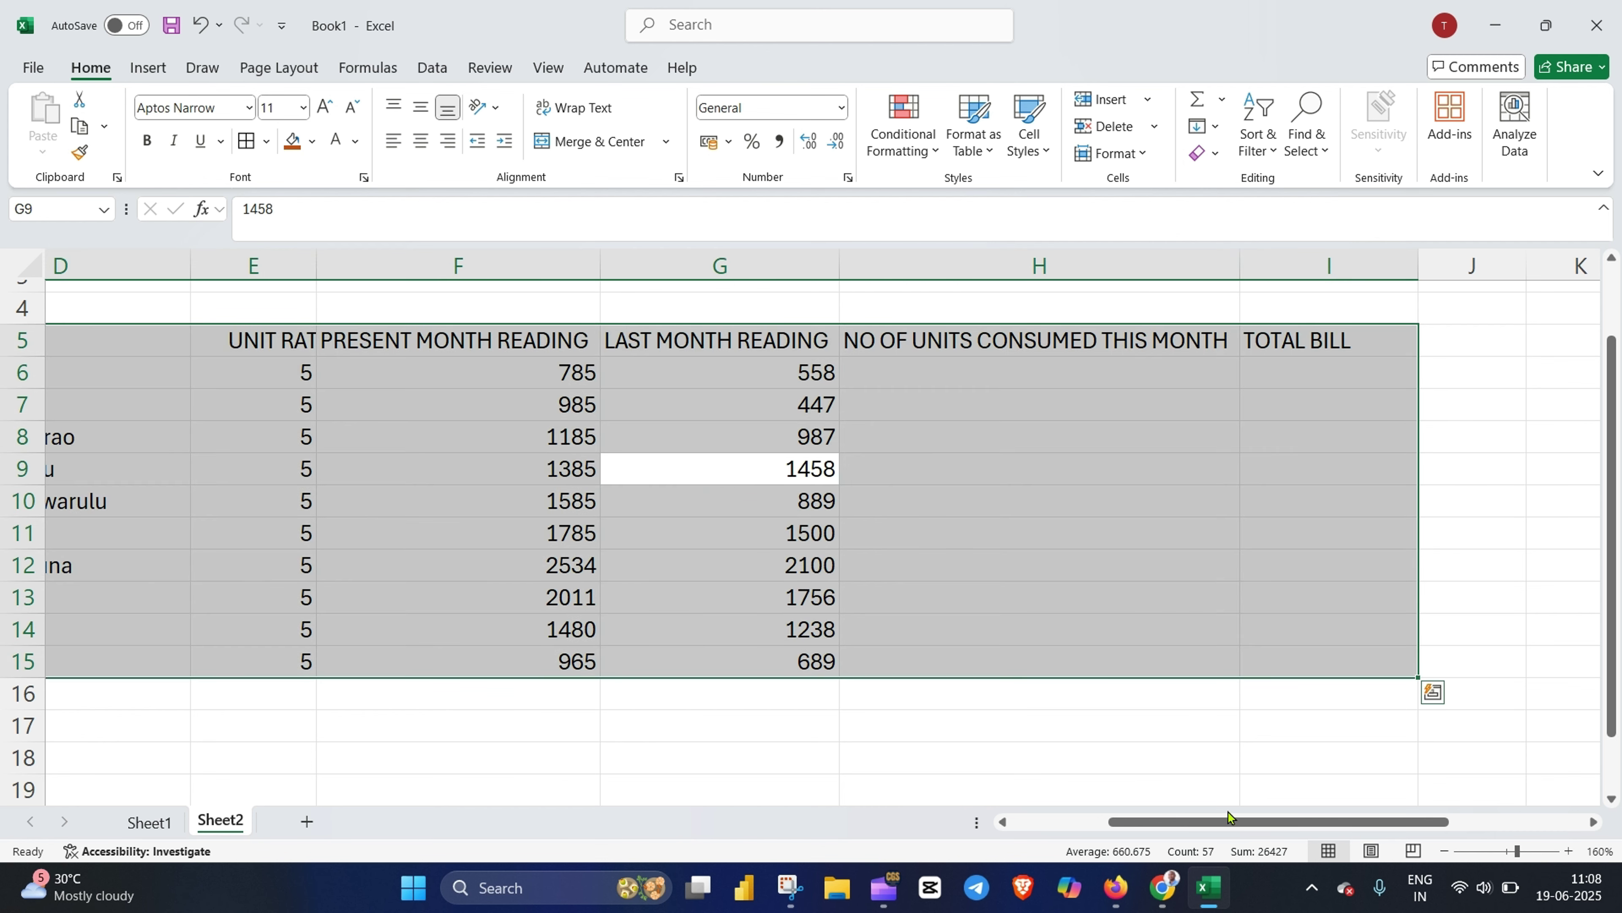
drag(1232, 822, 1164, 833)
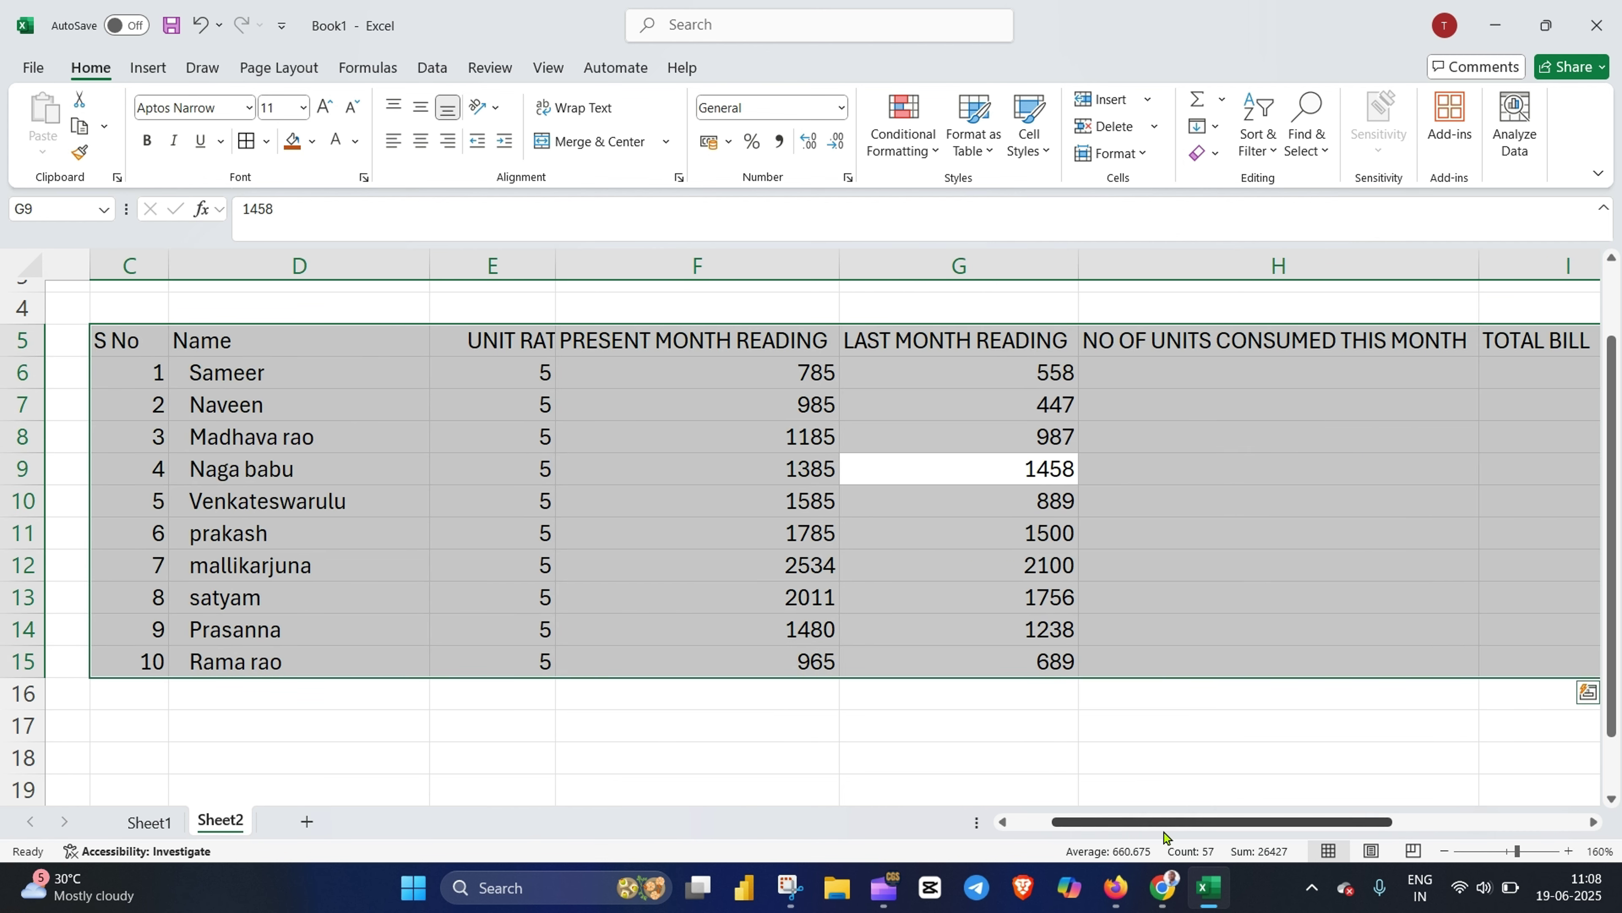